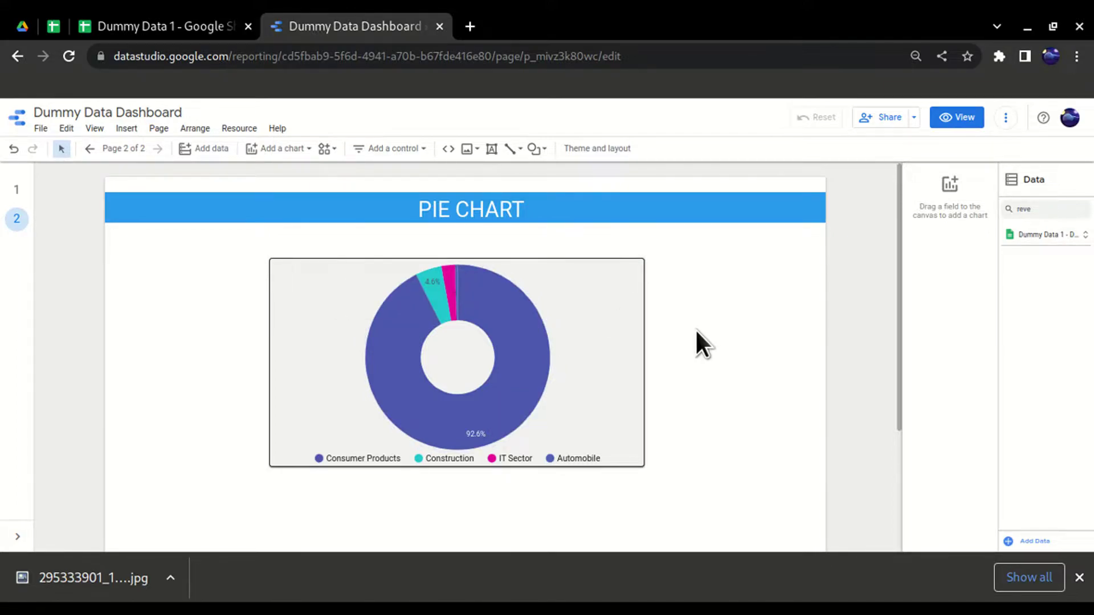
{"action": "scroll", "coordinate": [696, 330], "scroll_direction": "down", "scroll_amount": 1}
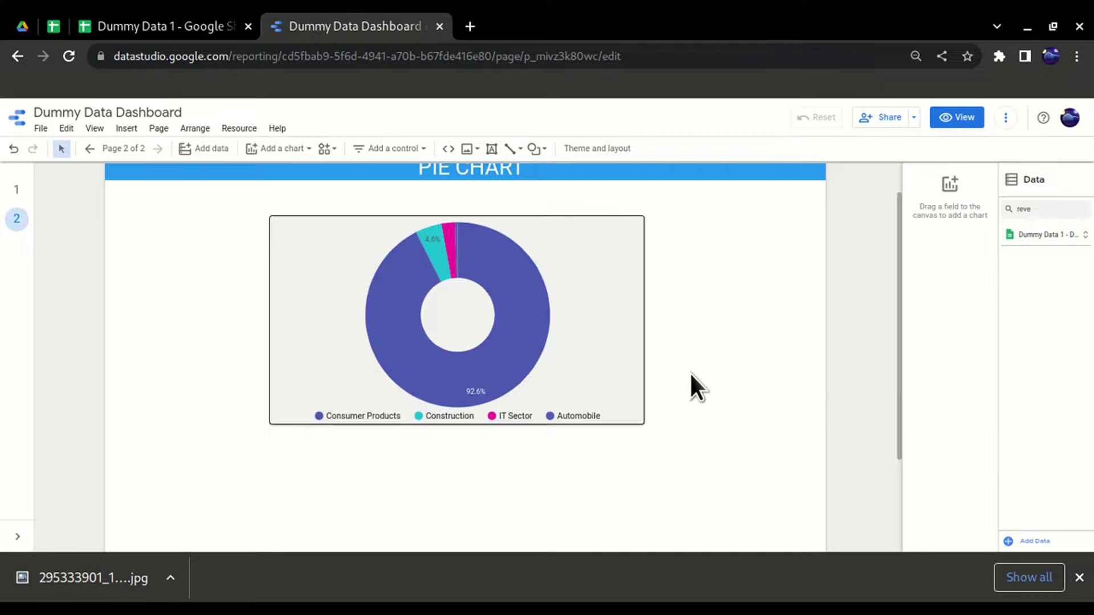
{"action": "scroll", "coordinate": [680, 306], "scroll_direction": "down", "scroll_amount": 3}
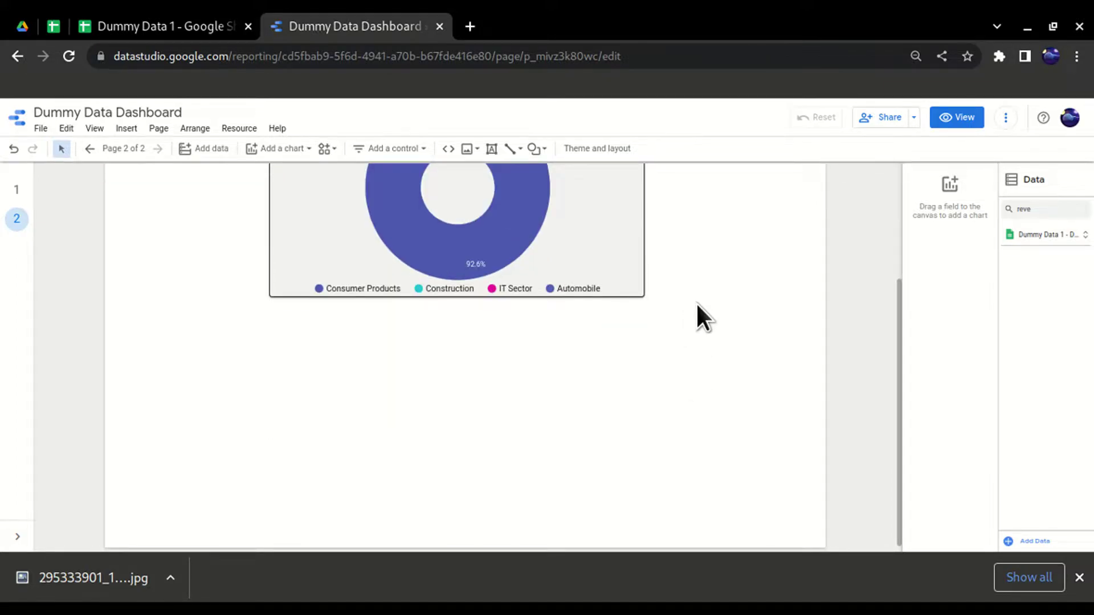
Place a new pie chart below the donut chart on page 2 and widen its frame
{"action": "left_click", "coordinate": [127, 129]}
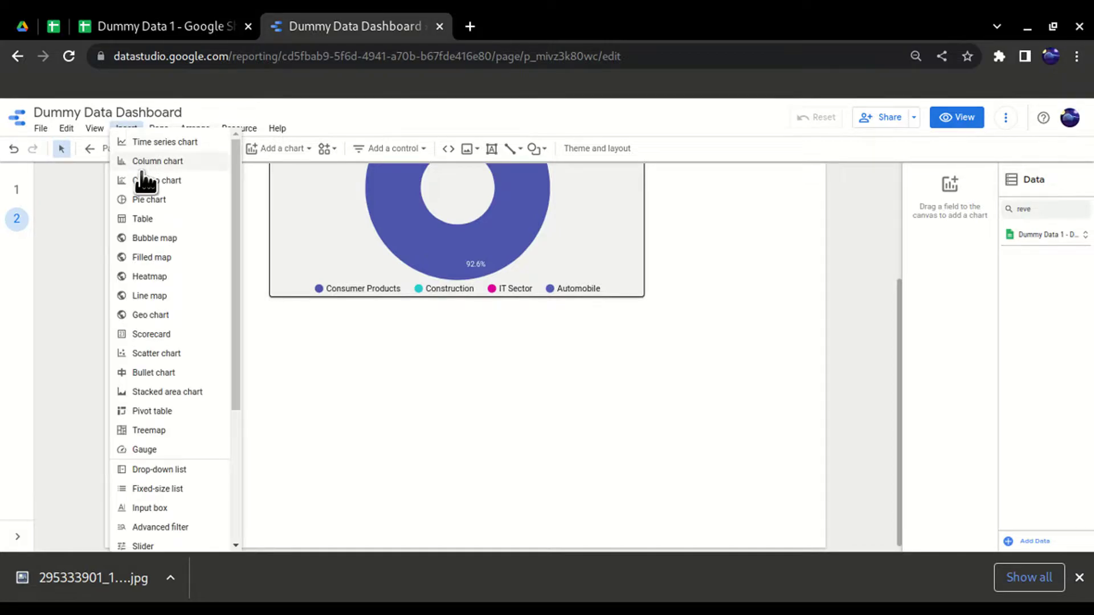
{"action": "left_click", "coordinate": [147, 201]}
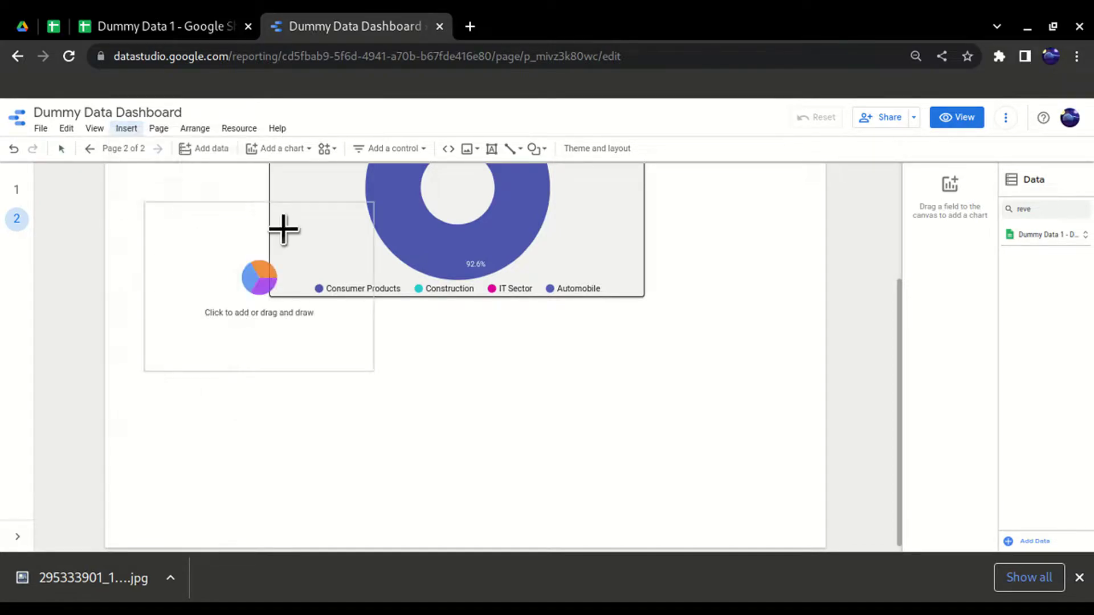
{"action": "left_click", "coordinate": [269, 328]}
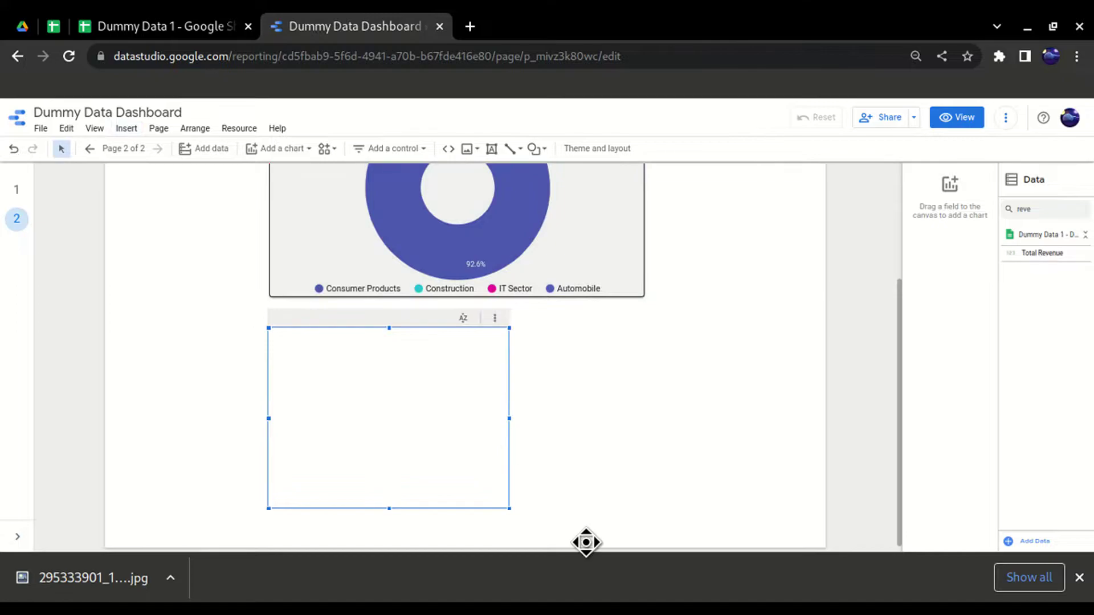
{"action": "left_click_drag", "start_coordinate": [509, 507], "coordinate": [644, 514]}
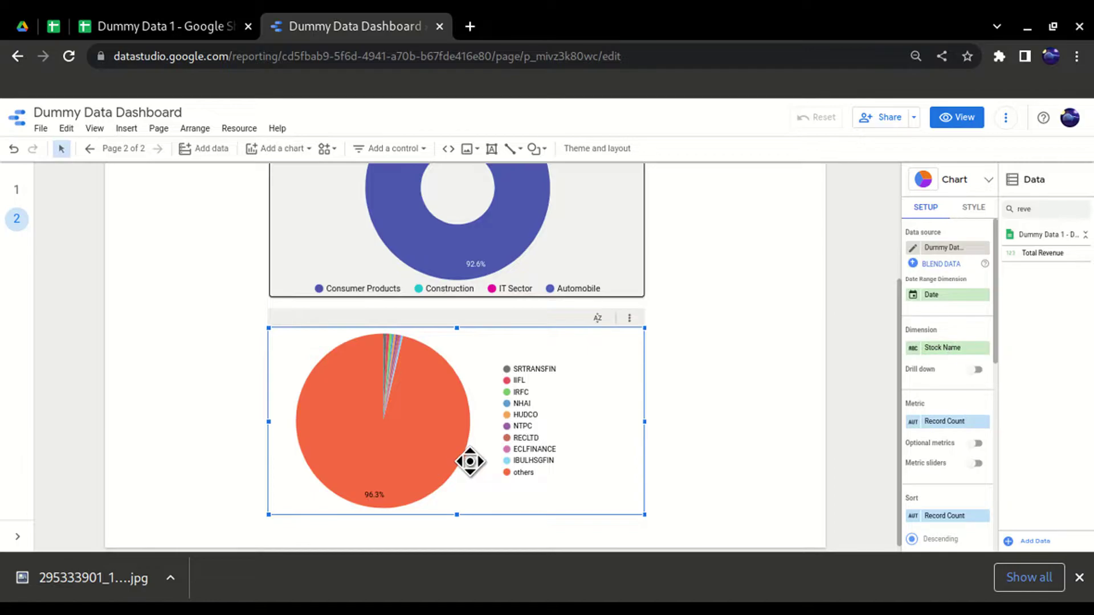
{"action": "scroll", "coordinate": [713, 398], "scroll_direction": "up", "scroll_amount": 2}
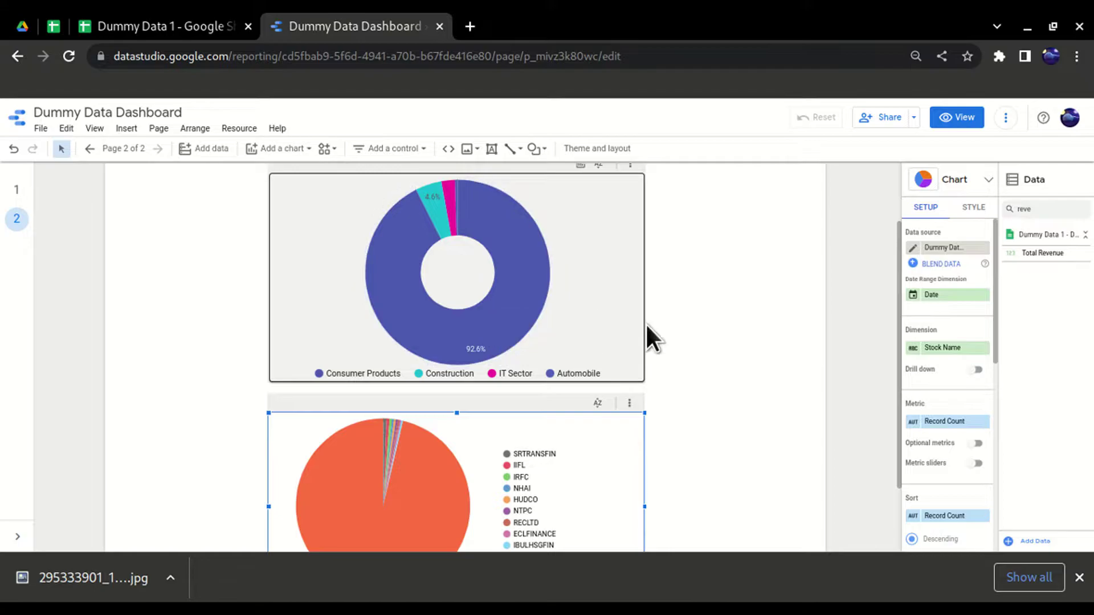
{"action": "scroll", "coordinate": [598, 364], "scroll_direction": "down", "scroll_amount": 2}
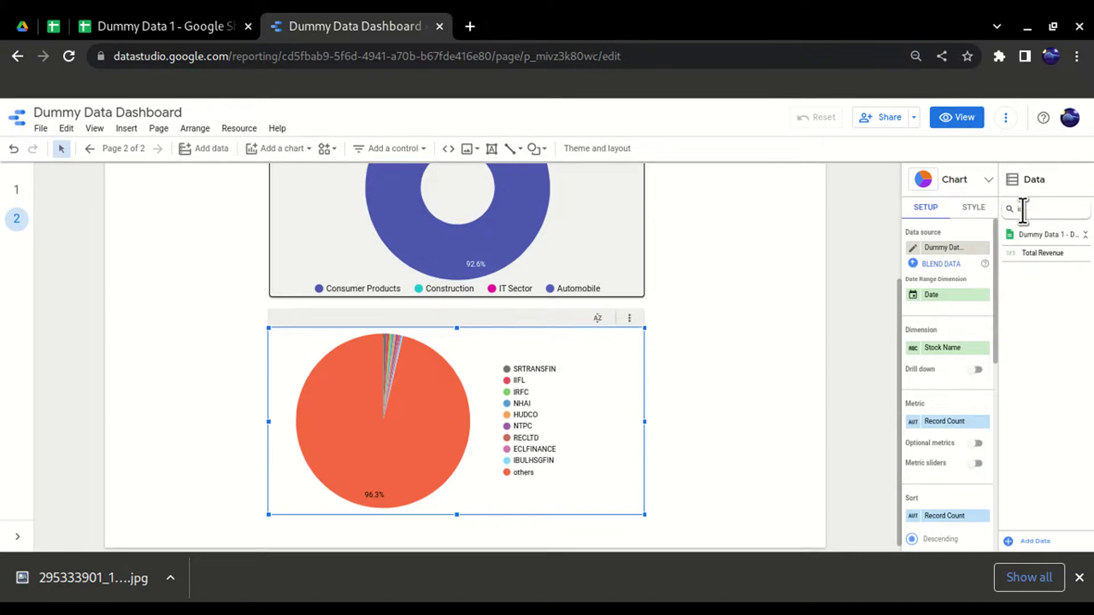
{"action": "type", "text": "ndu"}
Set the lower pie chart to Industry dimension and Total Revenue metric, aligned under the donut
{"action": "mouse_move", "coordinate": [1036, 254]}
{"action": "left_mouse_down"}
{"action": "mouse_move", "coordinate": [1062, 333]}
{"action": "mouse_move", "coordinate": [948, 352]}
{"action": "left_mouse_up"}
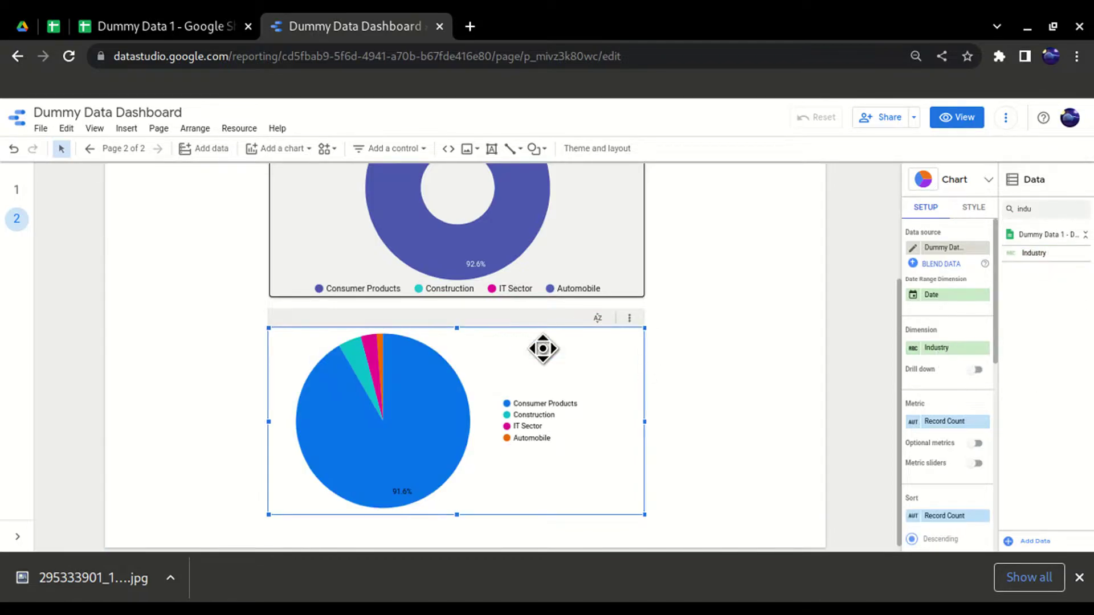
{"action": "left_click_drag", "start_coordinate": [542, 351], "coordinate": [545, 352]}
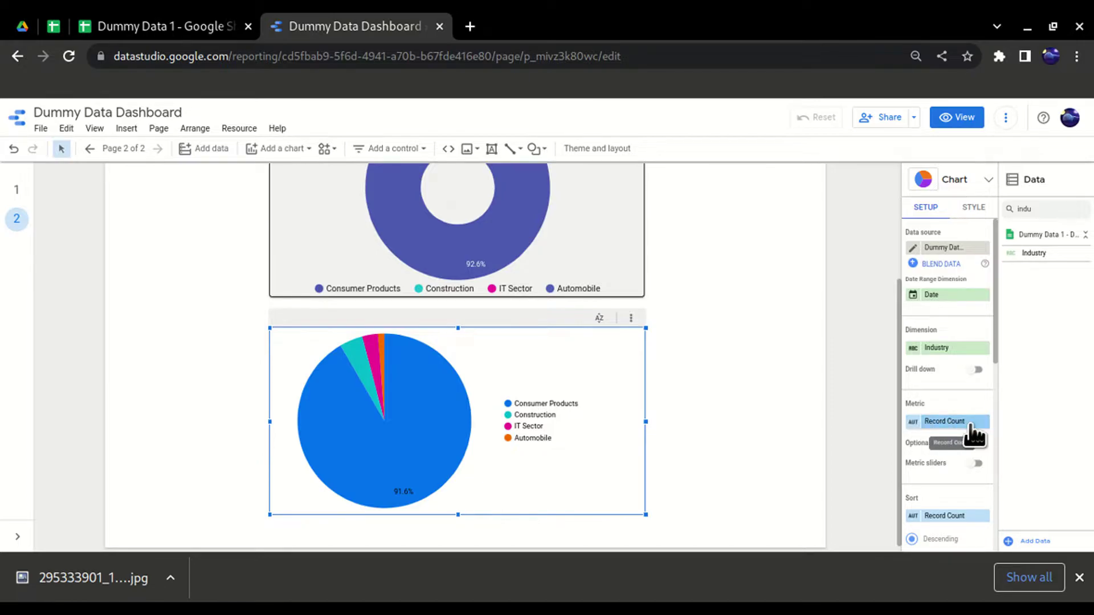
{"action": "scroll", "coordinate": [770, 384], "scroll_direction": "up", "scroll_amount": 1}
{"action": "scroll", "coordinate": [593, 411], "scroll_direction": "up", "scroll_amount": 1}
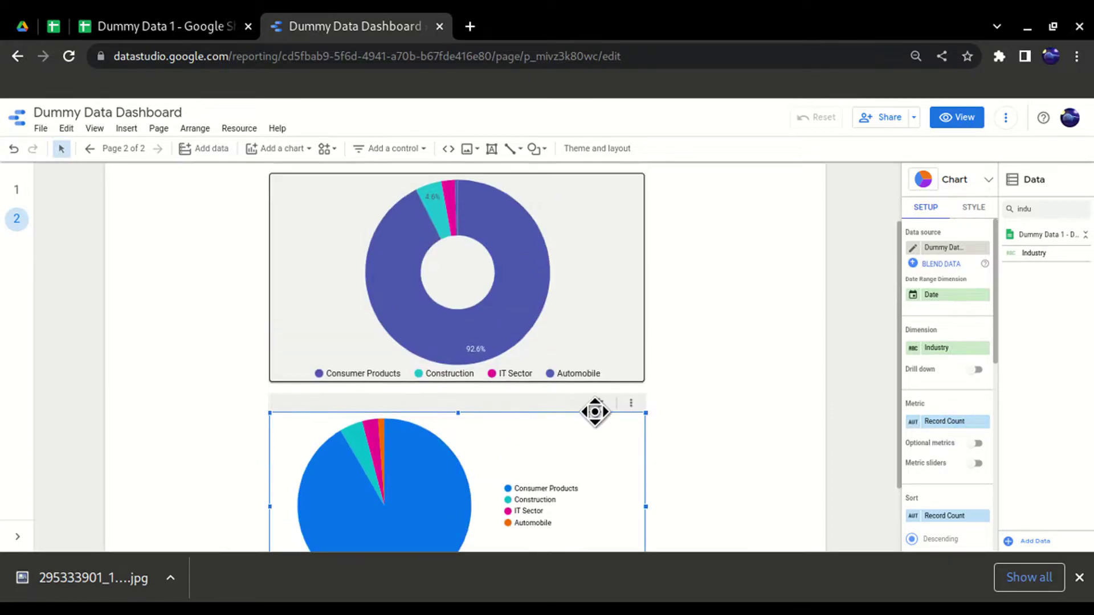
{"action": "scroll", "coordinate": [550, 438], "scroll_direction": "down", "scroll_amount": 1}
{"action": "scroll", "coordinate": [550, 439], "scroll_direction": "down", "scroll_amount": 1}
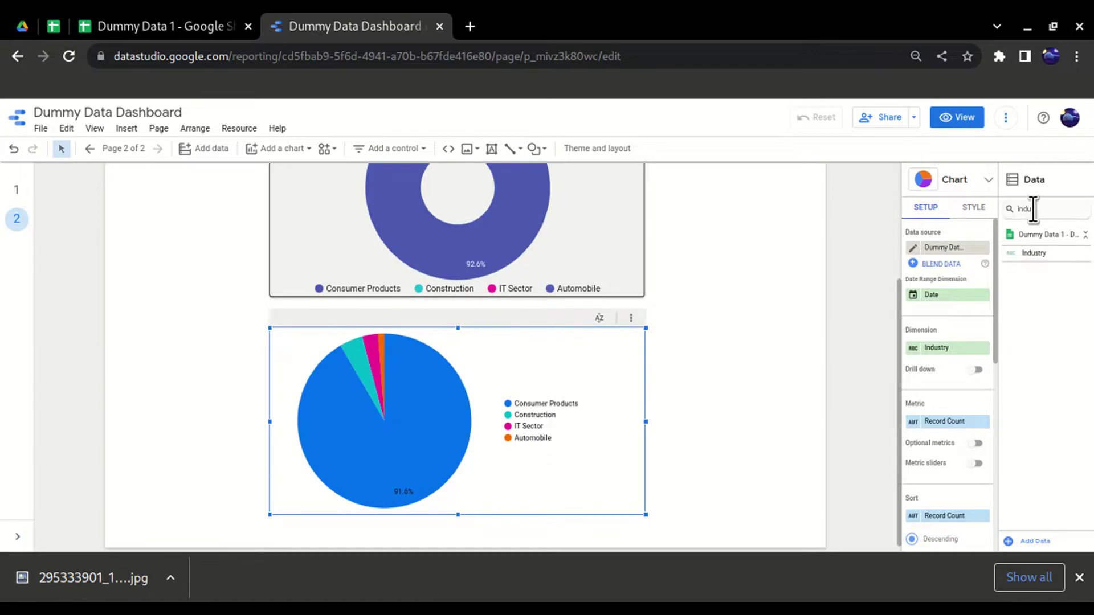
{"action": "type", "text": "rev"}
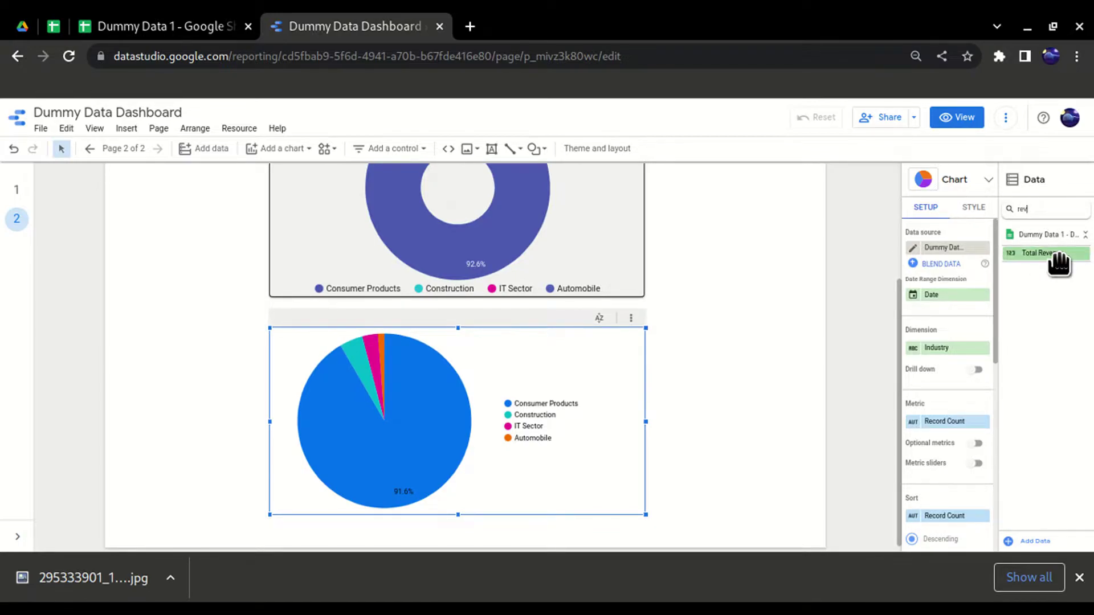
{"action": "left_click_drag", "start_coordinate": [1058, 261], "coordinate": [957, 430]}
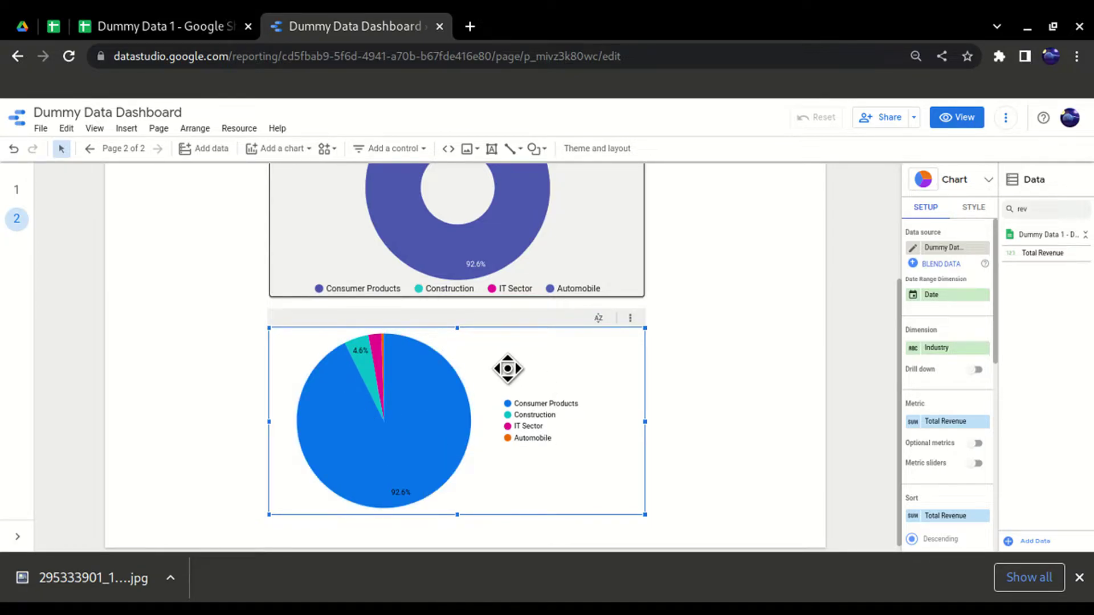
{"action": "scroll", "coordinate": [528, 385], "scroll_direction": "up", "scroll_amount": 3}
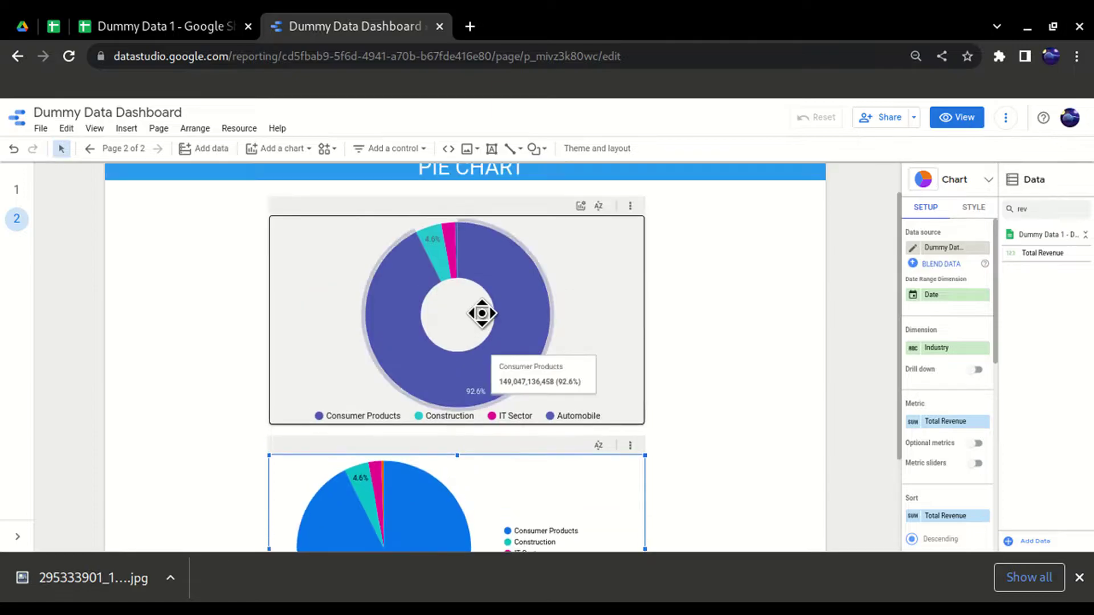
{"action": "scroll", "coordinate": [481, 311], "scroll_direction": "down", "scroll_amount": 1}
{"action": "scroll", "coordinate": [447, 303], "scroll_direction": "down", "scroll_amount": 1}
{"action": "scroll", "coordinate": [555, 425], "scroll_direction": "down", "scroll_amount": 1}
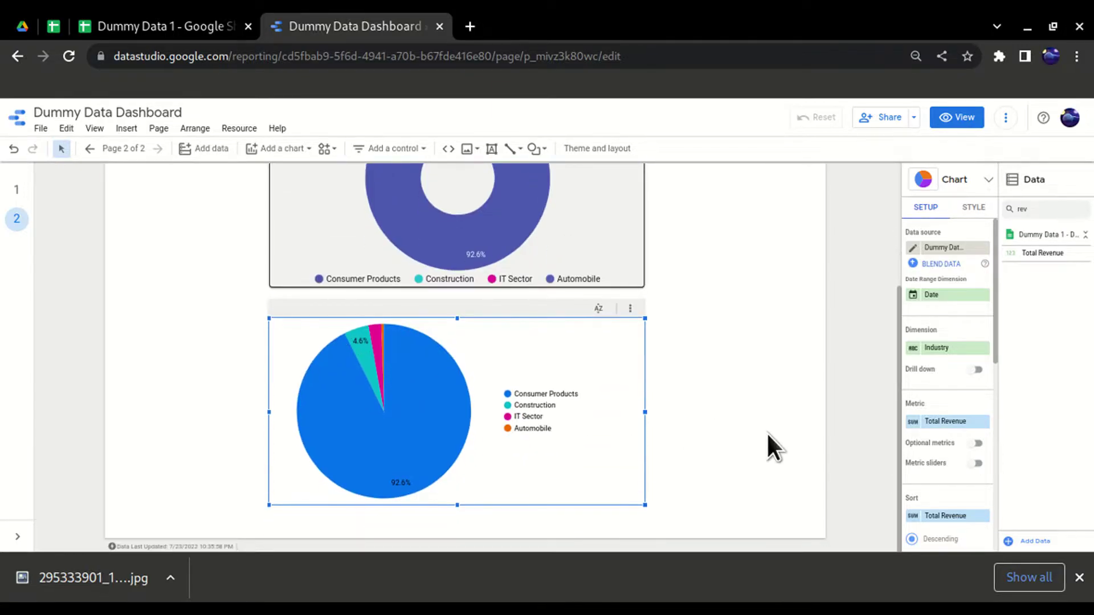
{"action": "scroll", "coordinate": [599, 428], "scroll_direction": "up", "scroll_amount": 2}
{"action": "left_click", "coordinate": [733, 362]}
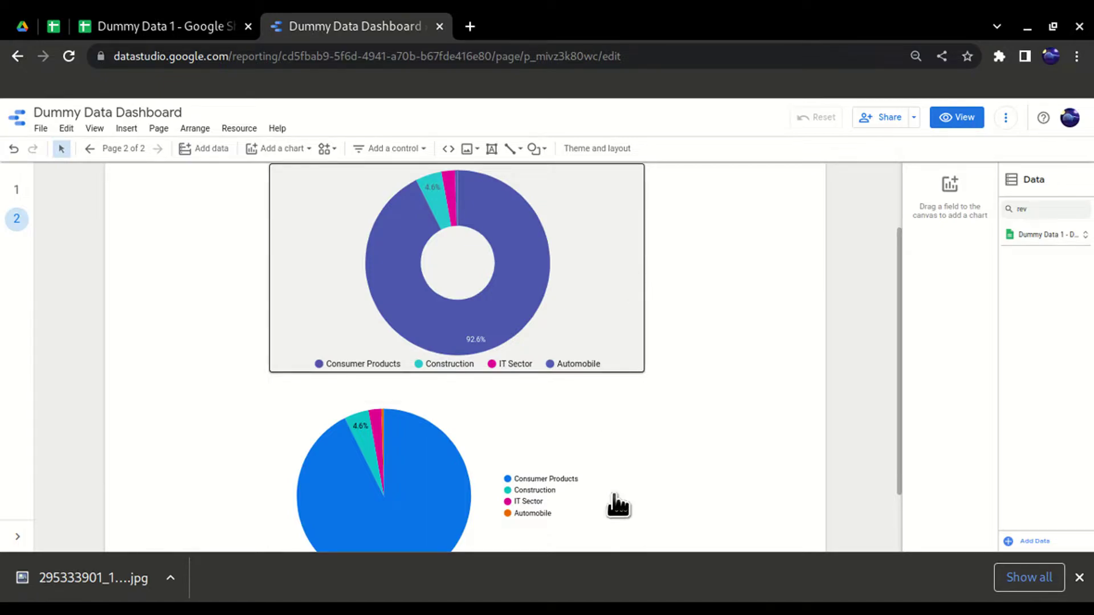
{"action": "mouse_move", "coordinate": [457, 479]}
{"action": "scroll", "coordinate": [621, 305], "scroll_direction": "up", "scroll_amount": 1}
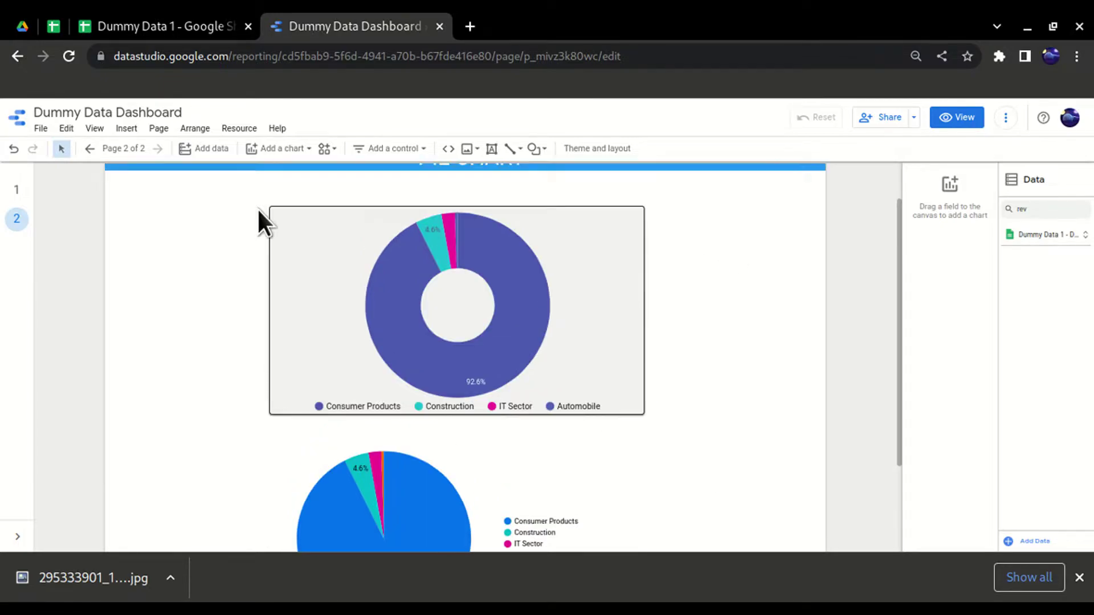
{"action": "scroll", "coordinate": [767, 282], "scroll_direction": "down", "scroll_amount": 2}
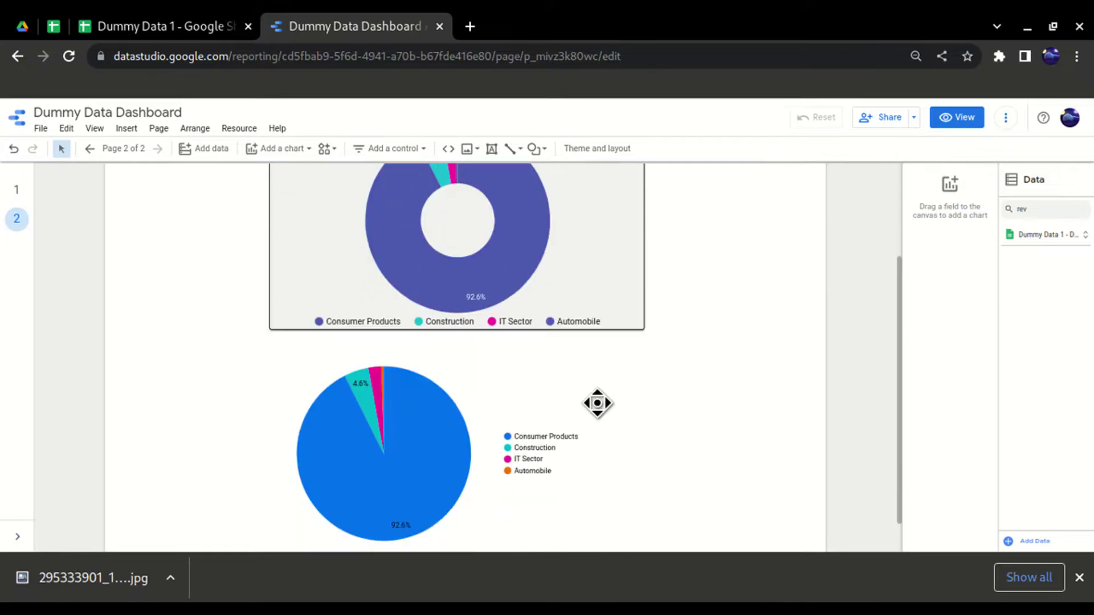
{"action": "left_click", "coordinate": [568, 396]}
{"action": "scroll", "coordinate": [678, 385], "scroll_direction": "down", "scroll_amount": 1}
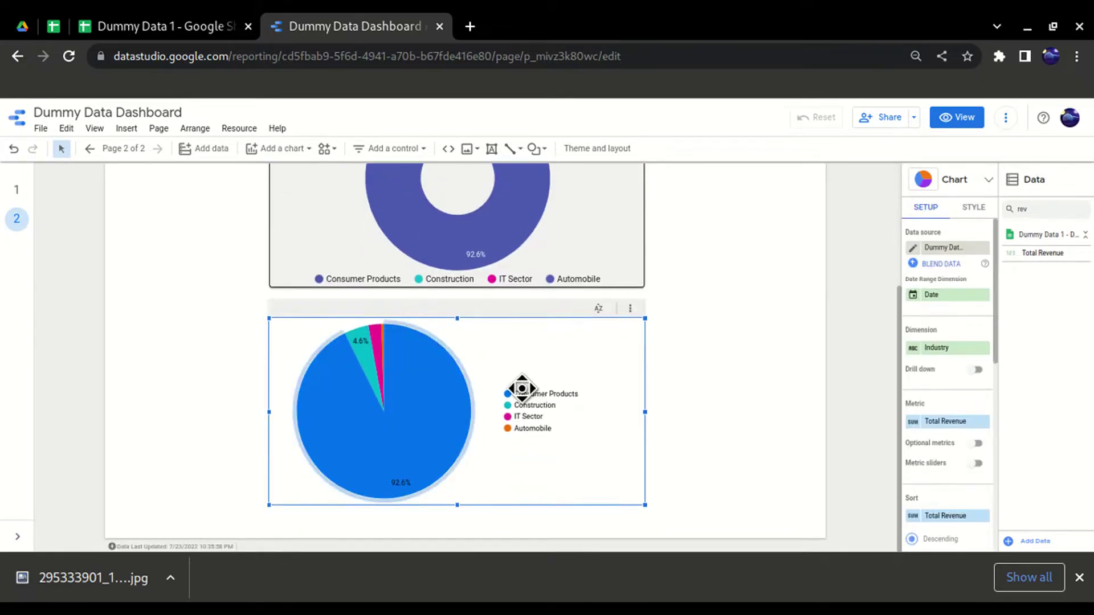
{"action": "left_click", "coordinate": [763, 291]}
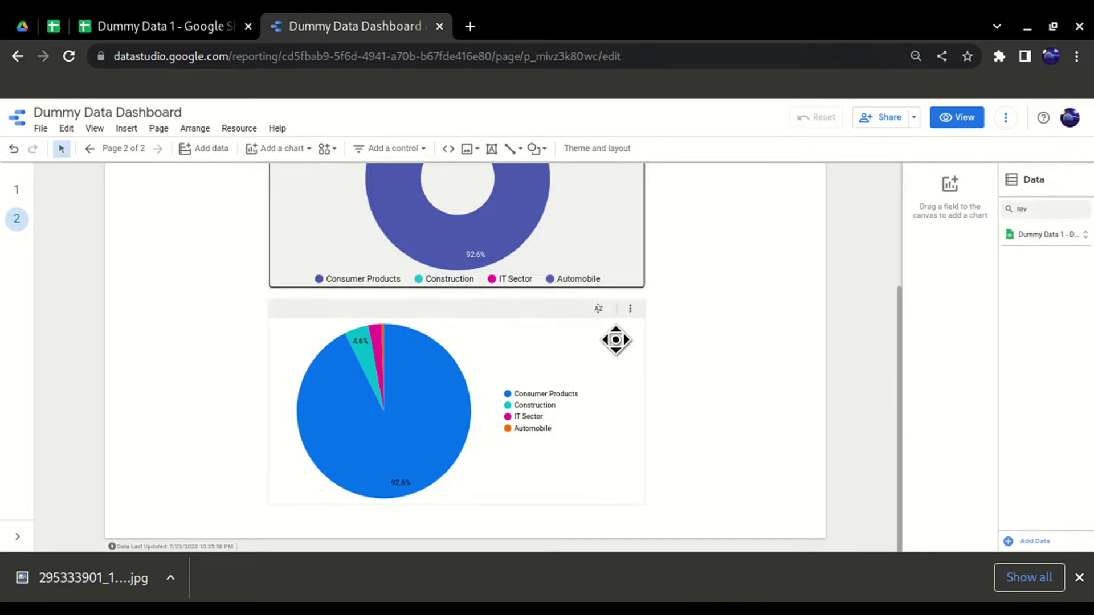
{"action": "left_click", "coordinate": [615, 339]}
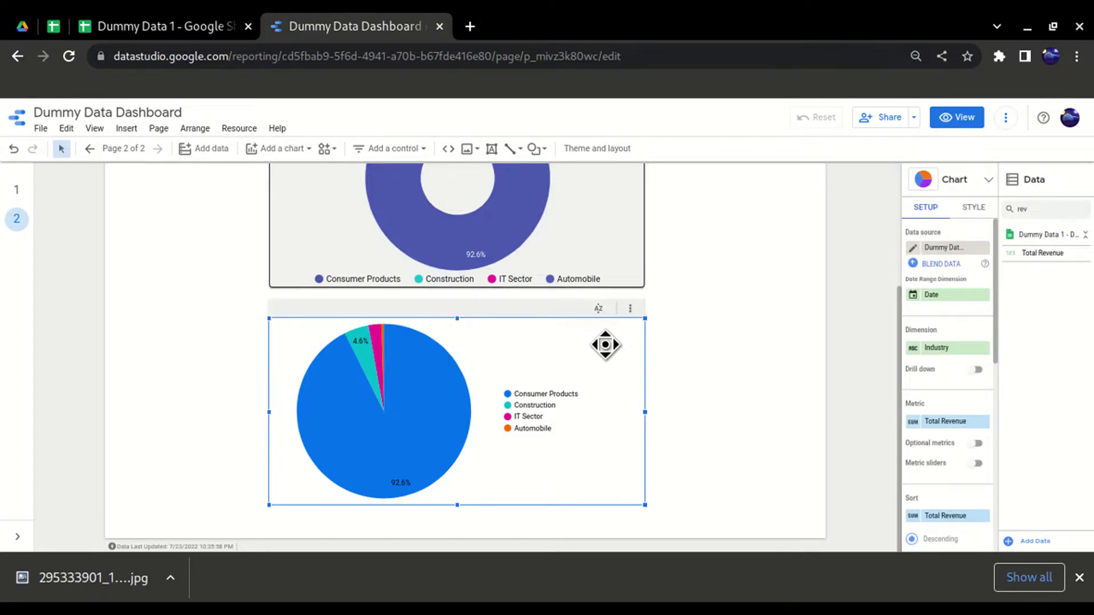
{"action": "scroll", "coordinate": [464, 396], "scroll_direction": "up", "scroll_amount": 2}
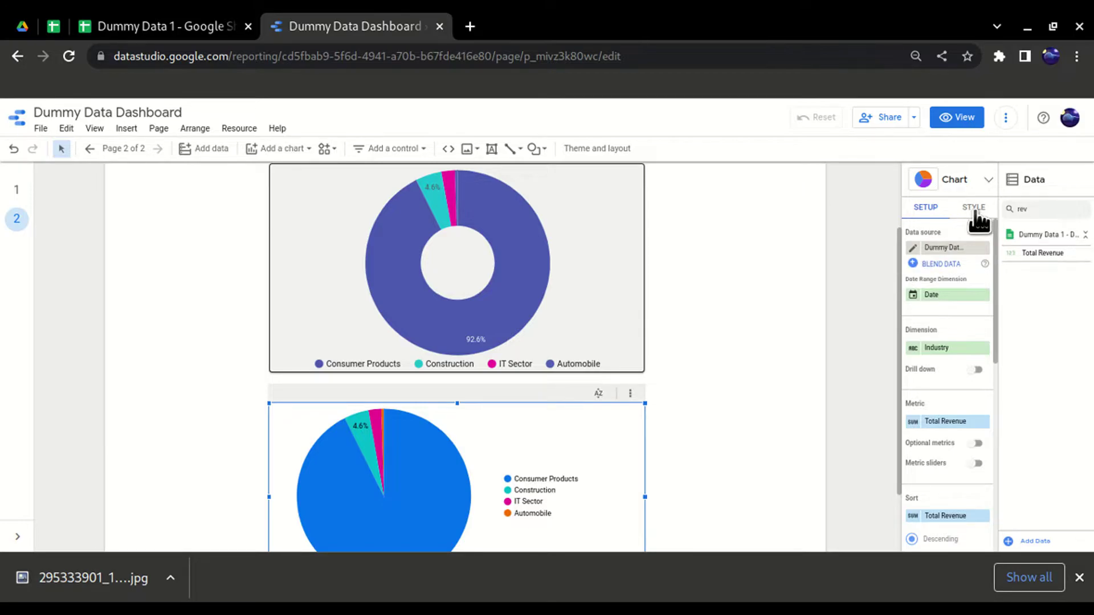
Limit the lower pie chart to 4 slices
{"action": "left_click", "coordinate": [976, 212]}
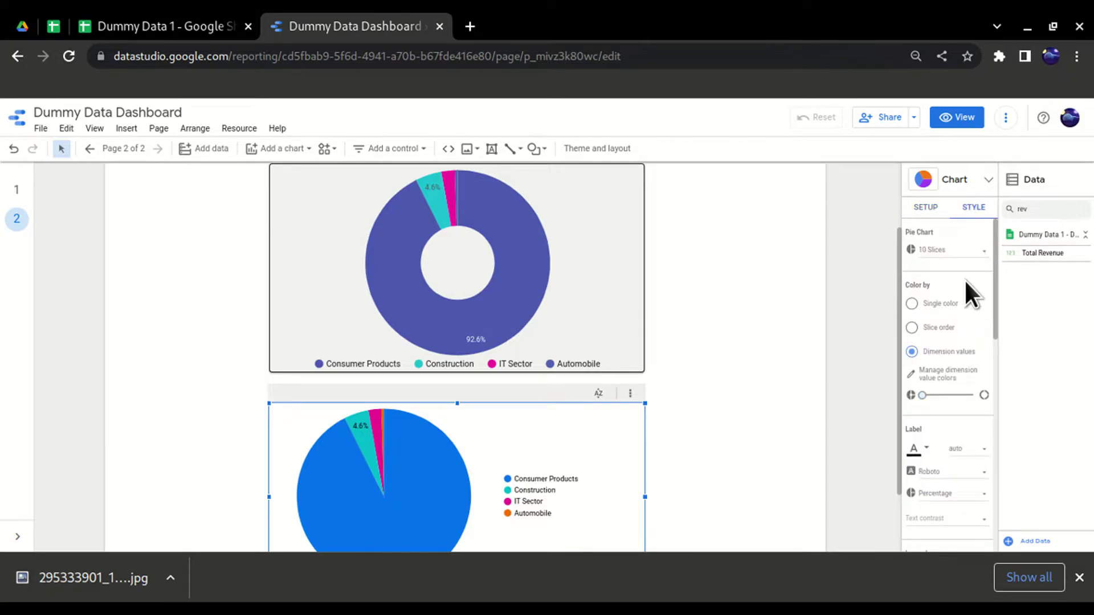
{"action": "left_click", "coordinate": [937, 257]}
{"action": "scroll", "coordinate": [943, 282], "scroll_direction": "down", "scroll_amount": 2}
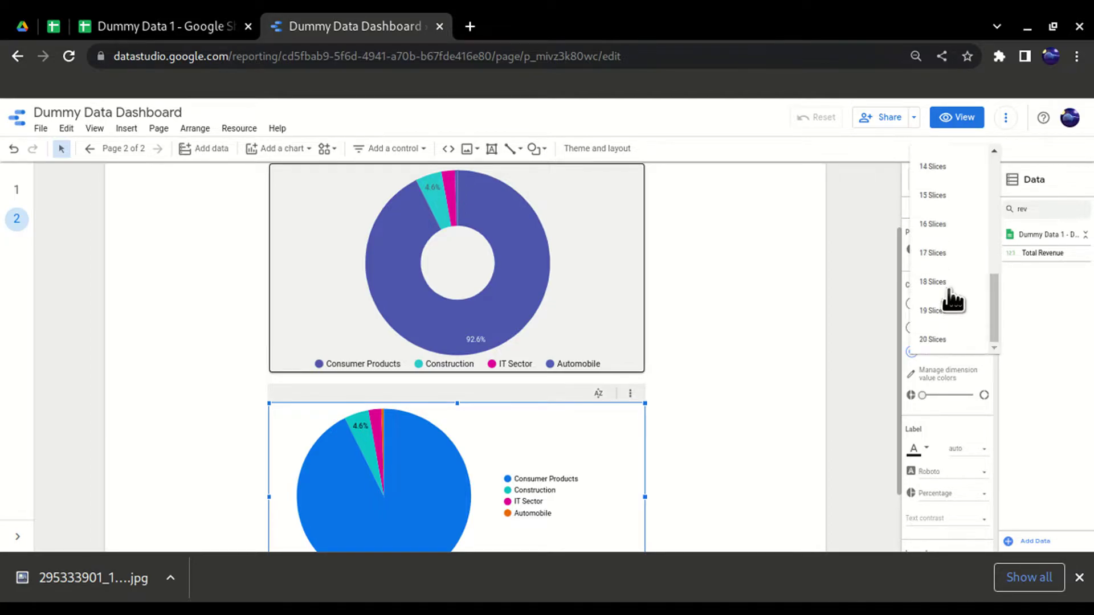
{"action": "scroll", "coordinate": [949, 307], "scroll_direction": "down", "scroll_amount": 2}
{"action": "scroll", "coordinate": [942, 346], "scroll_direction": "up", "scroll_amount": 2}
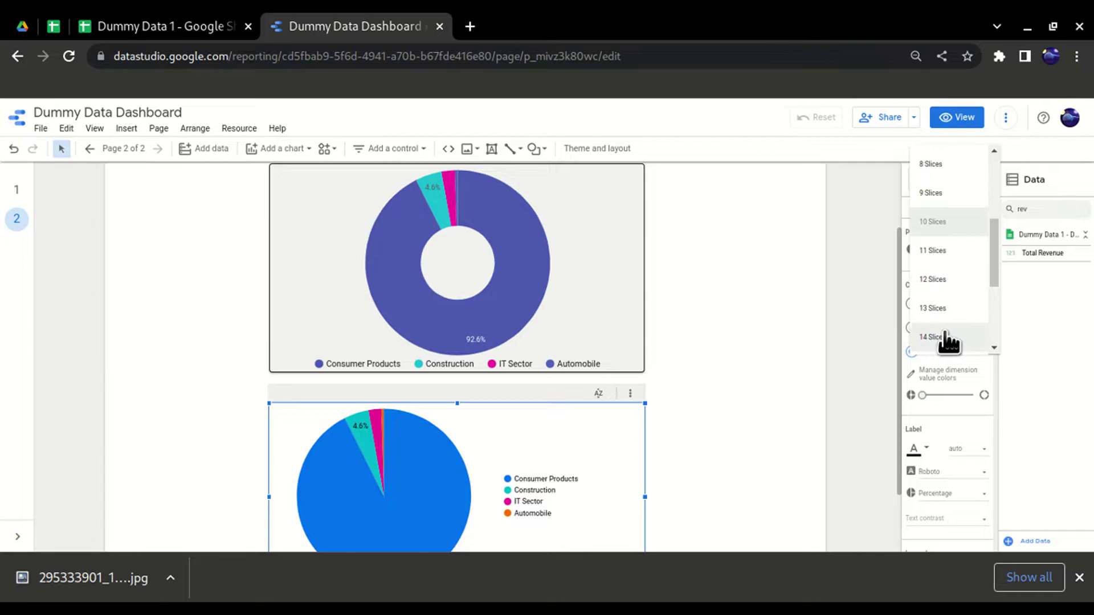
{"action": "scroll", "coordinate": [947, 342], "scroll_direction": "up", "scroll_amount": 2}
{"action": "scroll", "coordinate": [947, 342], "scroll_direction": "down", "scroll_amount": 2}
{"action": "scroll", "coordinate": [941, 351], "scroll_direction": "down", "scroll_amount": 2}
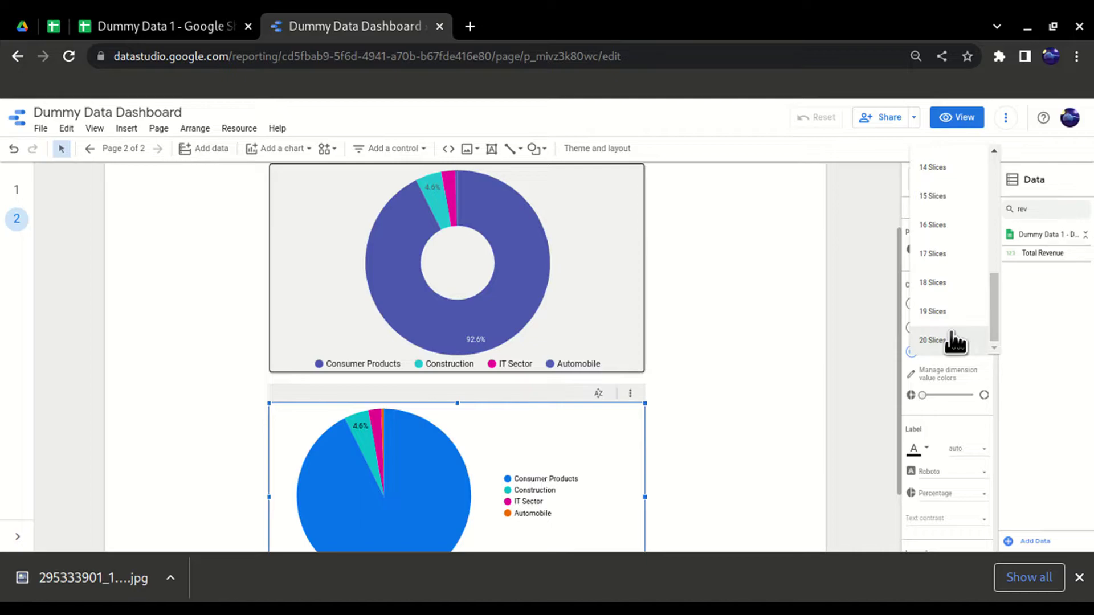
{"action": "left_click", "coordinate": [1008, 388]}
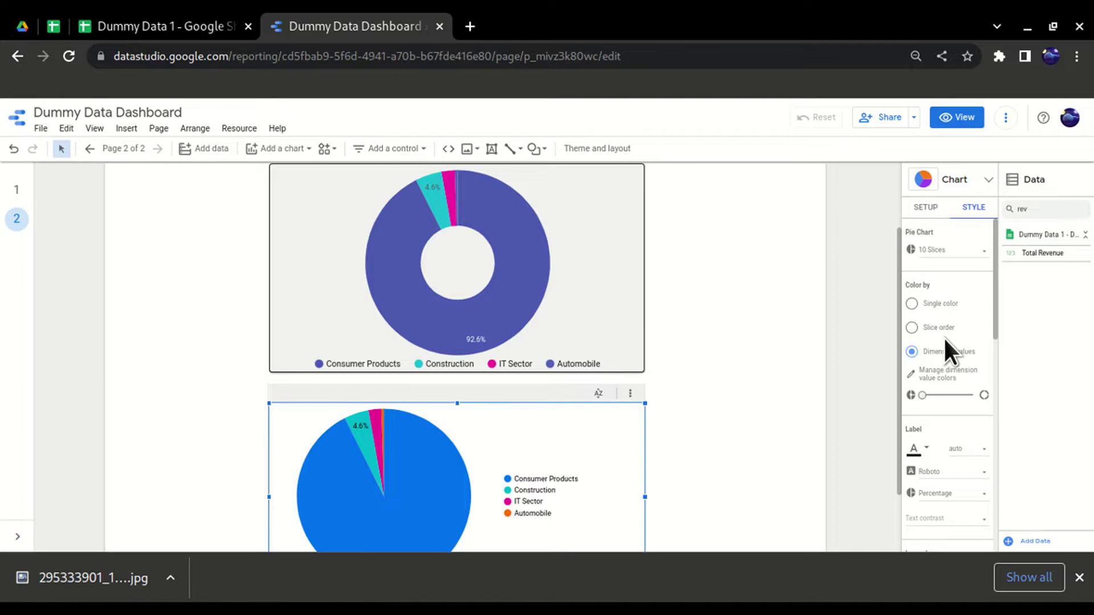
{"action": "left_click", "coordinate": [946, 251]}
{"action": "scroll", "coordinate": [948, 253], "scroll_direction": "up", "scroll_amount": 1}
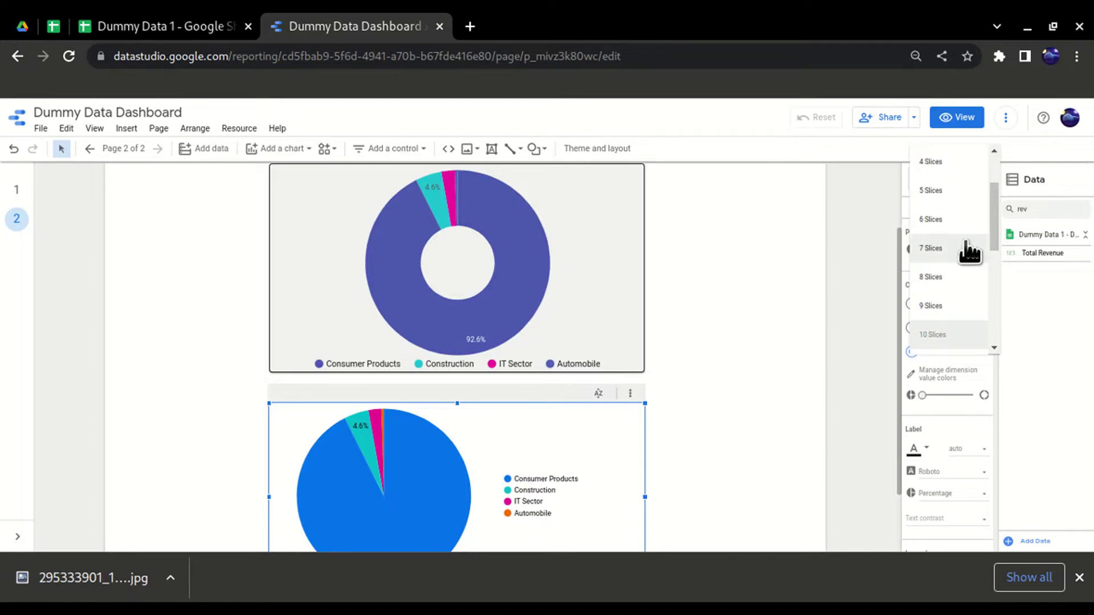
{"action": "scroll", "coordinate": [969, 249], "scroll_direction": "up", "scroll_amount": 3}
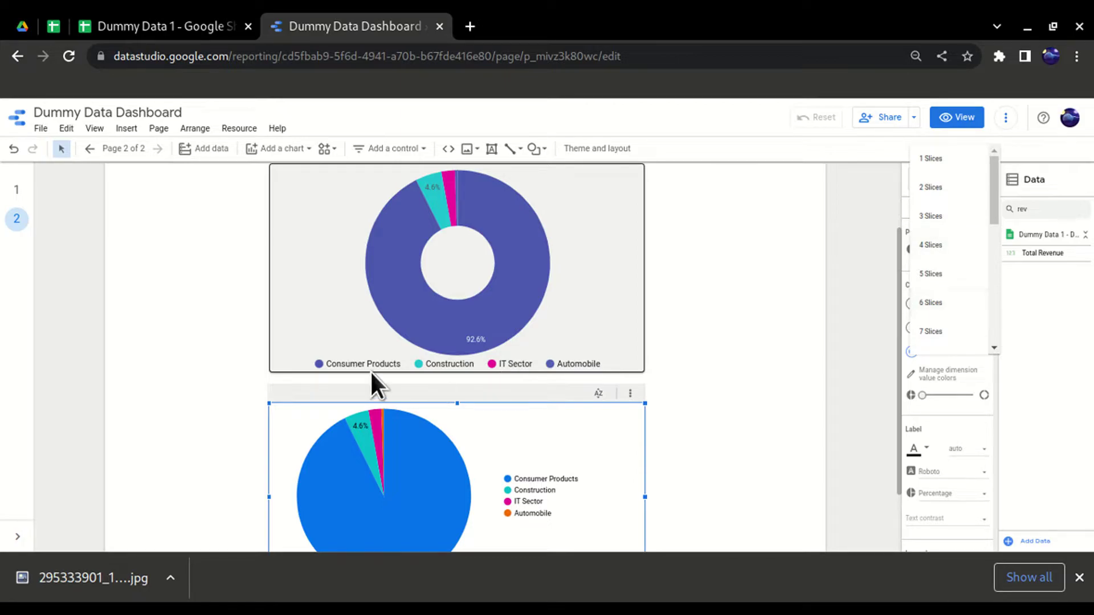
{"action": "left_click", "coordinate": [967, 250]}
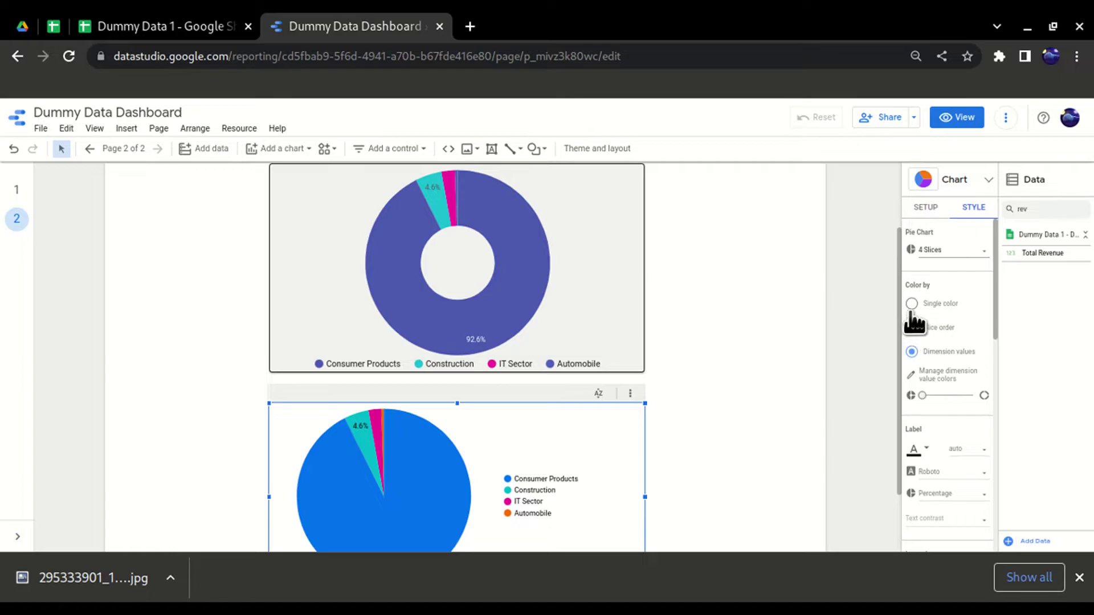
{"action": "scroll", "coordinate": [928, 310], "scroll_direction": "down", "scroll_amount": 1}
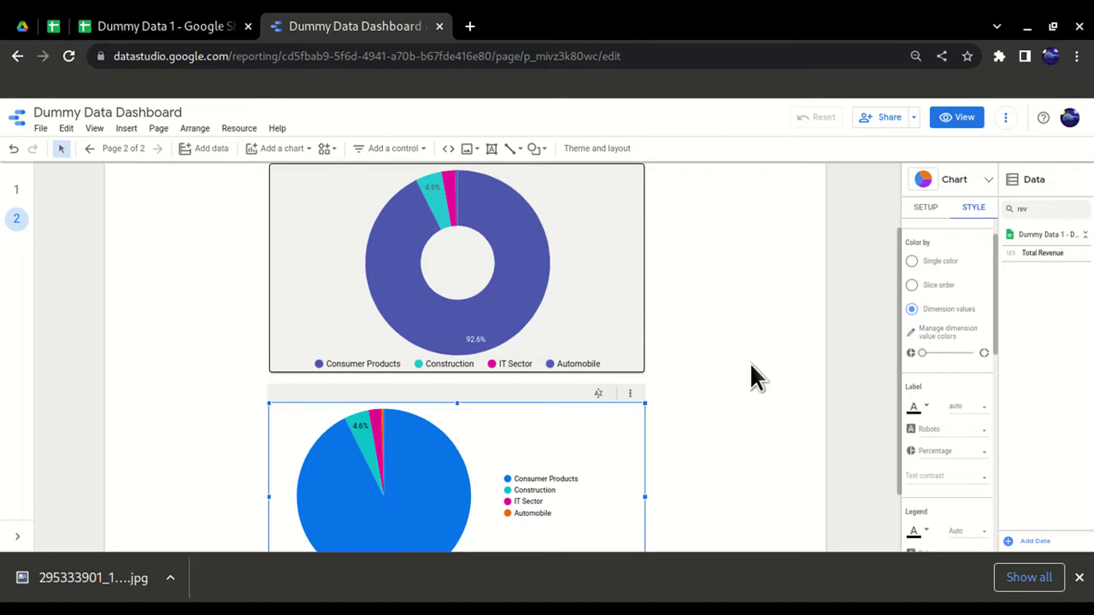
{"action": "scroll", "coordinate": [478, 368], "scroll_direction": "down", "scroll_amount": 2}
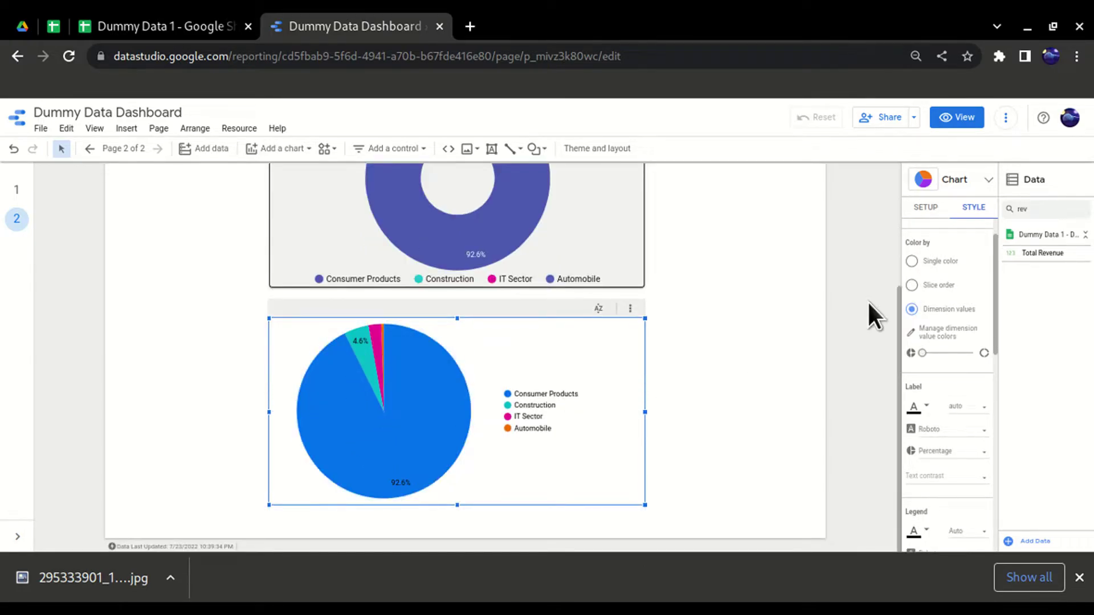
{"action": "scroll", "coordinate": [923, 325], "scroll_direction": "up", "scroll_amount": 1}
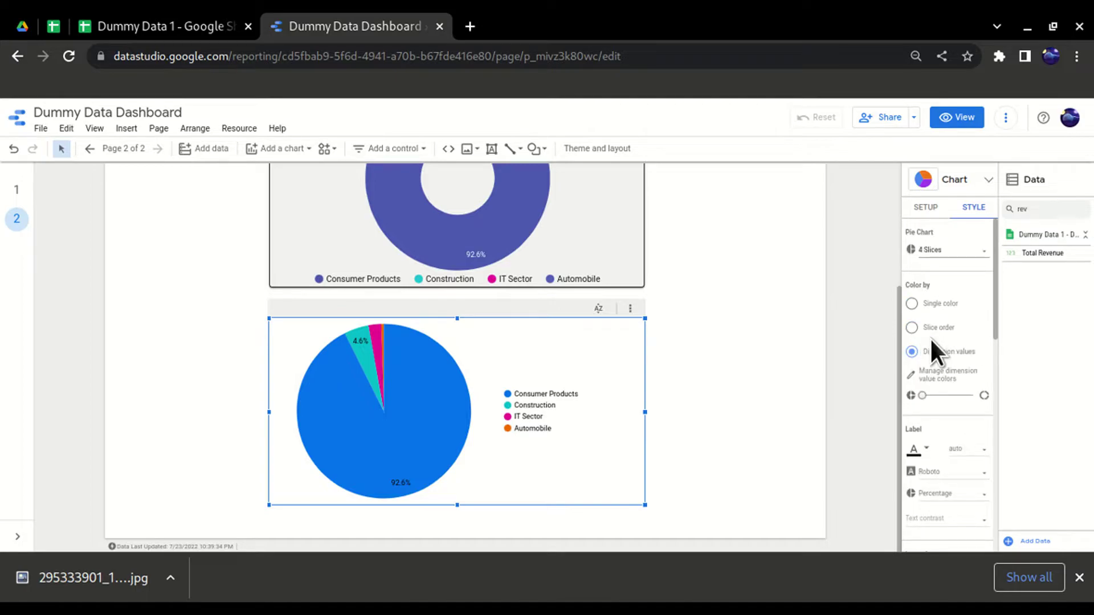
Colour slices by slice order, with the first (Consumer Products) slice in indigo
{"action": "left_click", "coordinate": [912, 305]}
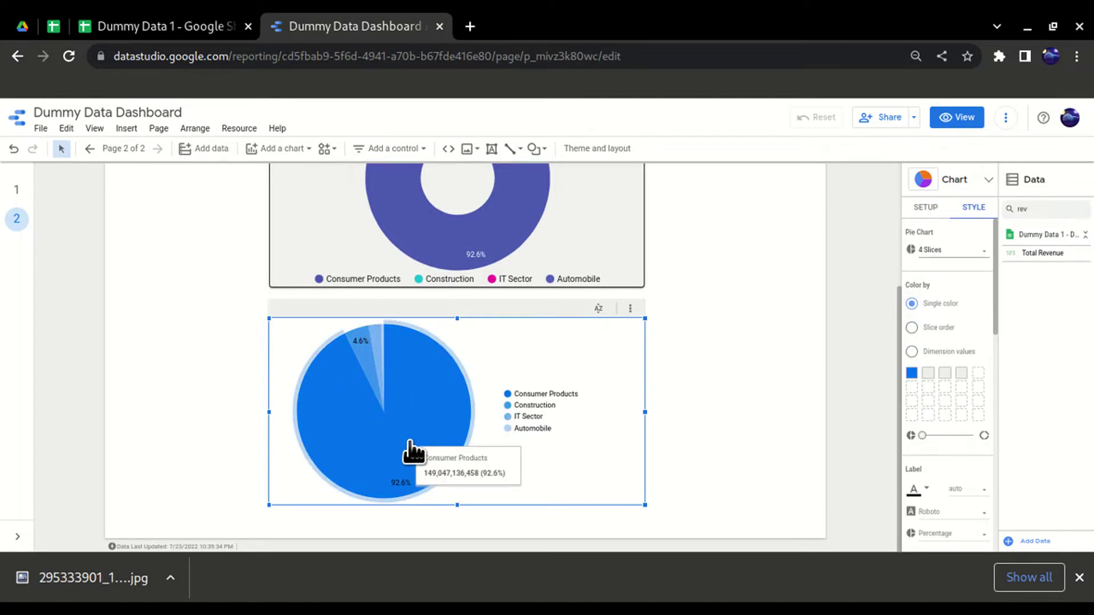
{"action": "left_click", "coordinate": [912, 328]}
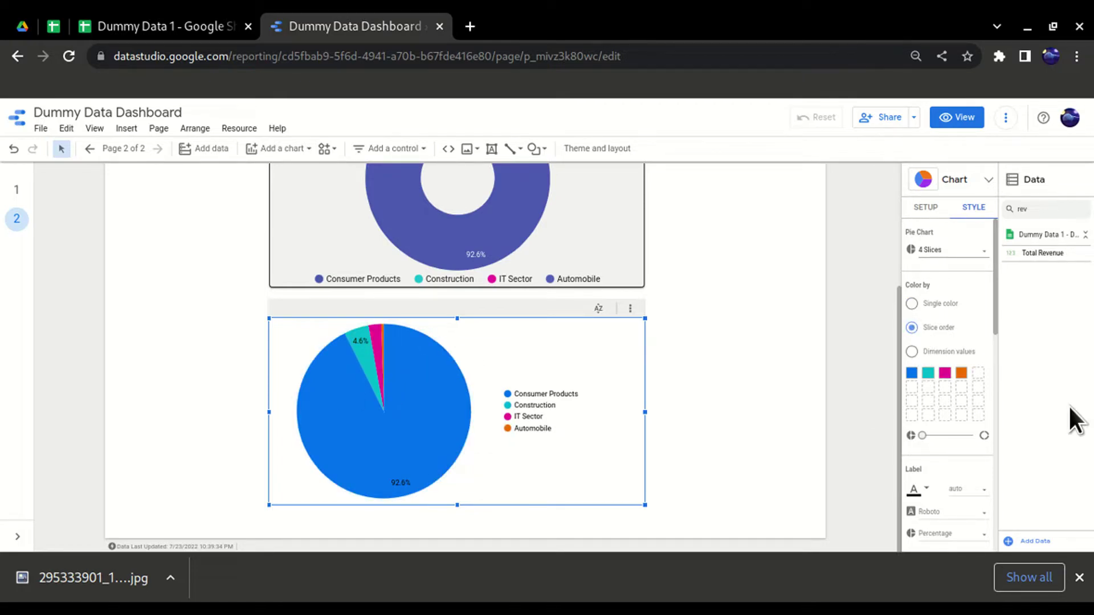
{"action": "left_click", "coordinate": [911, 376]}
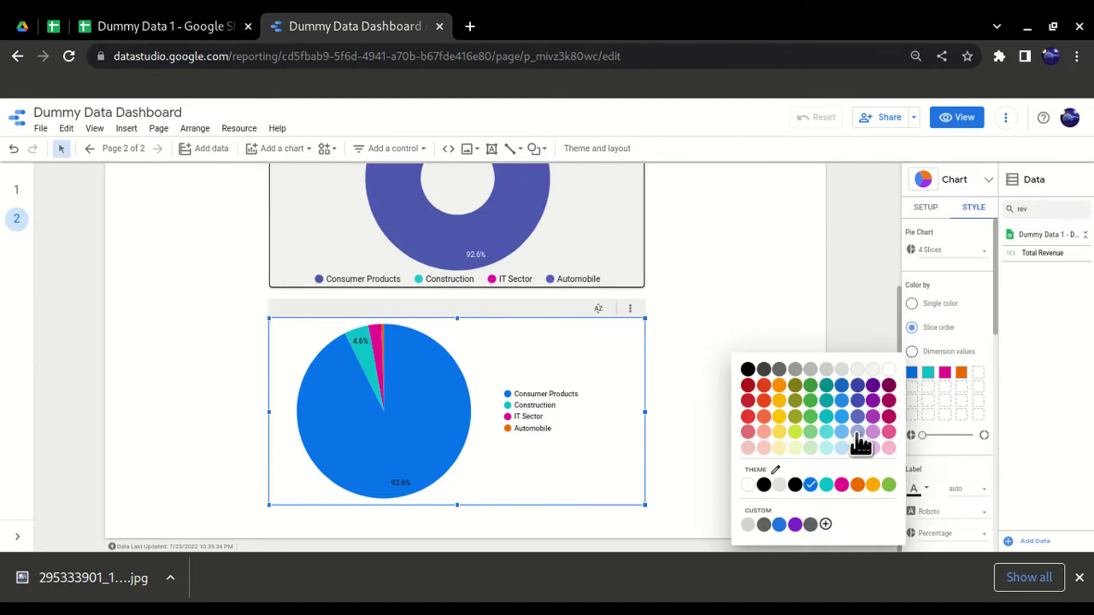
{"action": "left_click", "coordinate": [857, 369]}
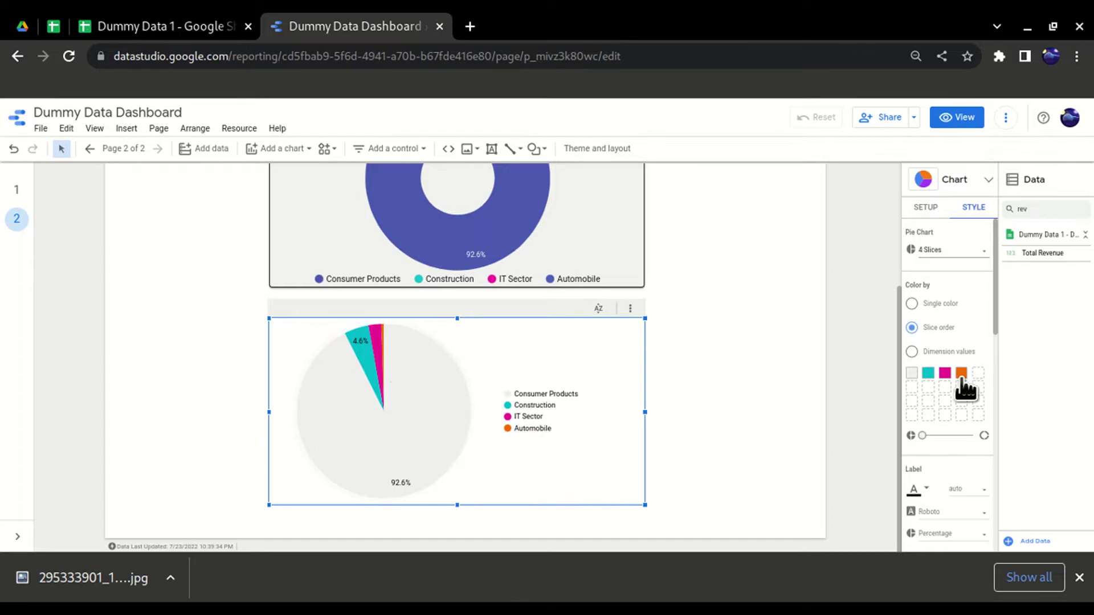
{"action": "left_click", "coordinate": [912, 377]}
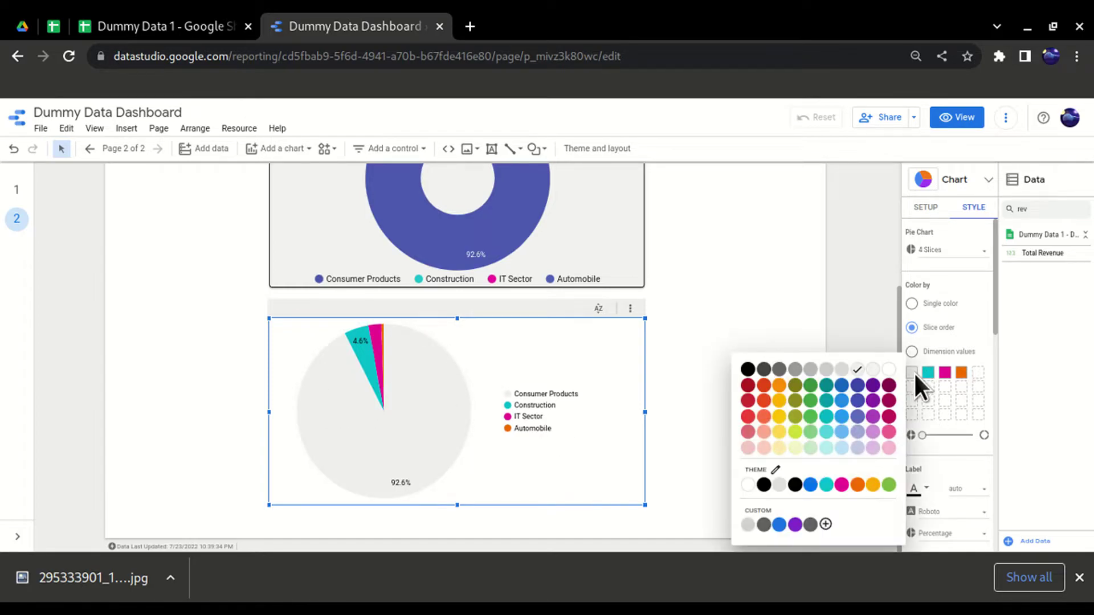
{"action": "left_click", "coordinate": [859, 387]}
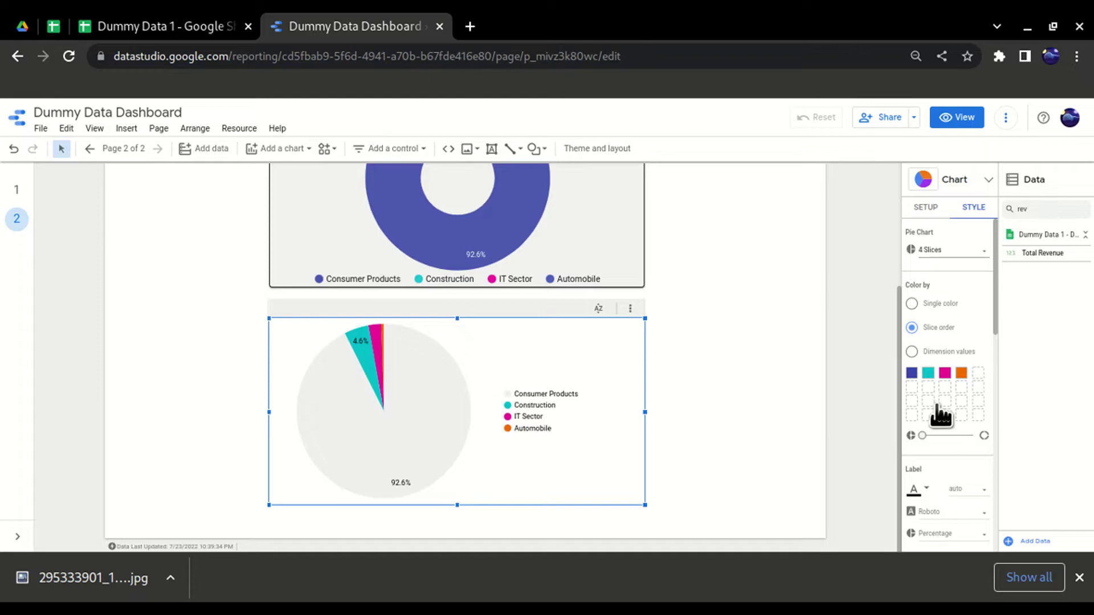
{"action": "left_click_drag", "start_coordinate": [913, 377], "coordinate": [980, 398]}
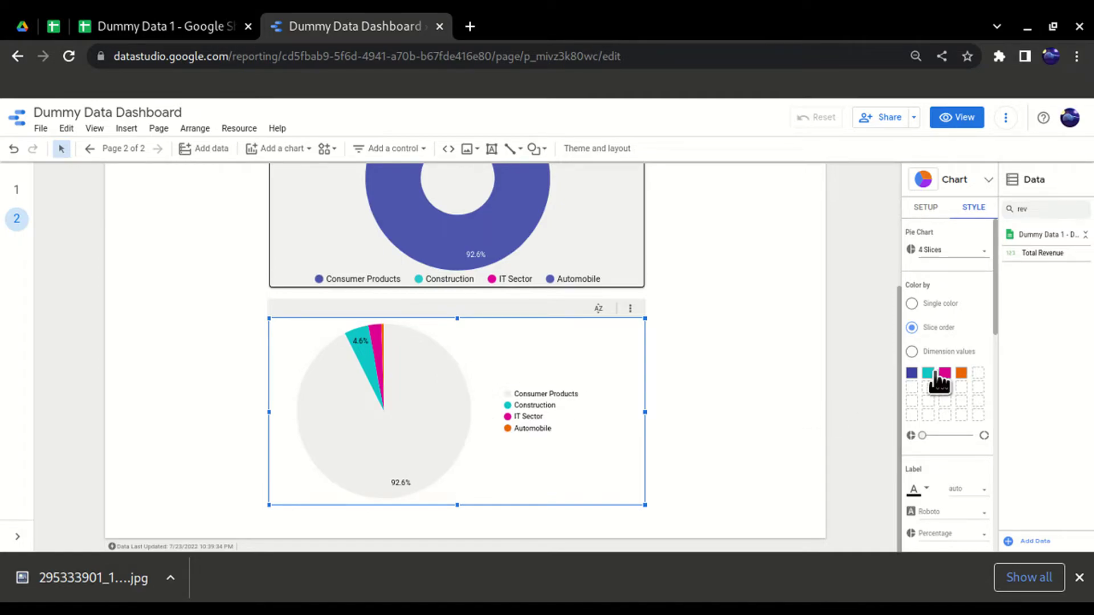
{"action": "left_click", "coordinate": [815, 377]}
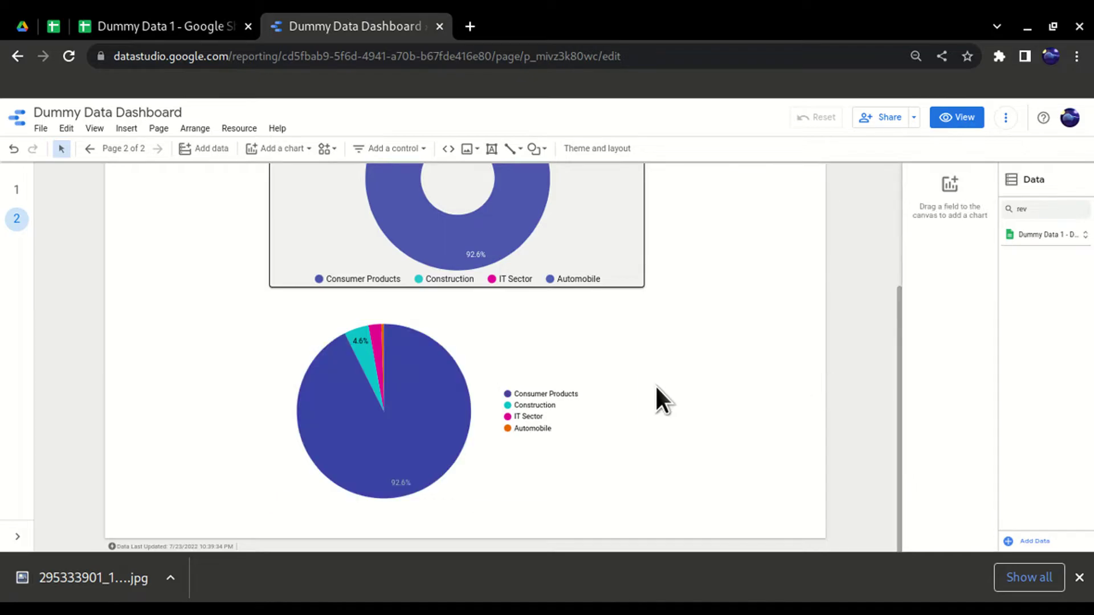
Keep percentage labels on the lower pie chart and place its legend centred at the bottom
{"action": "left_click", "coordinate": [561, 347]}
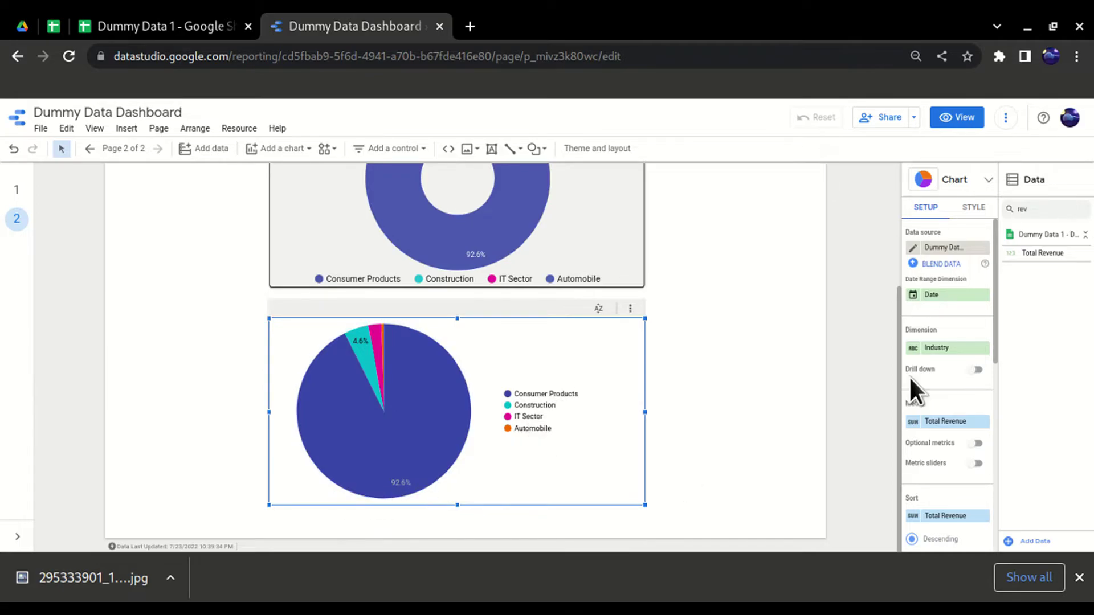
{"action": "left_click", "coordinate": [974, 208]}
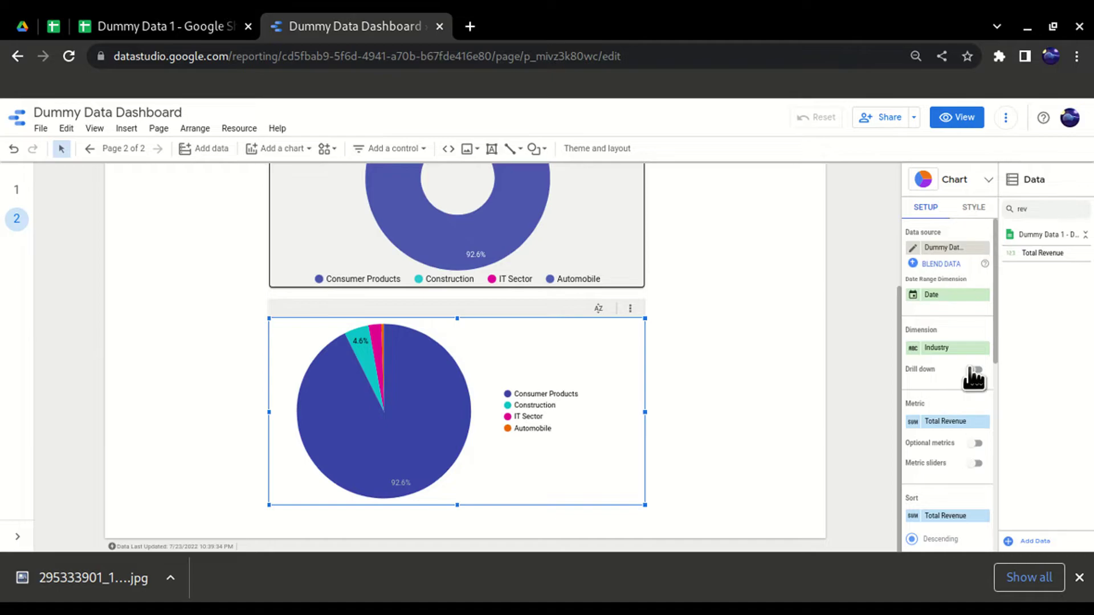
{"action": "scroll", "coordinate": [967, 380], "scroll_direction": "down", "scroll_amount": 3}
{"action": "scroll", "coordinate": [950, 385], "scroll_direction": "down", "scroll_amount": 1}
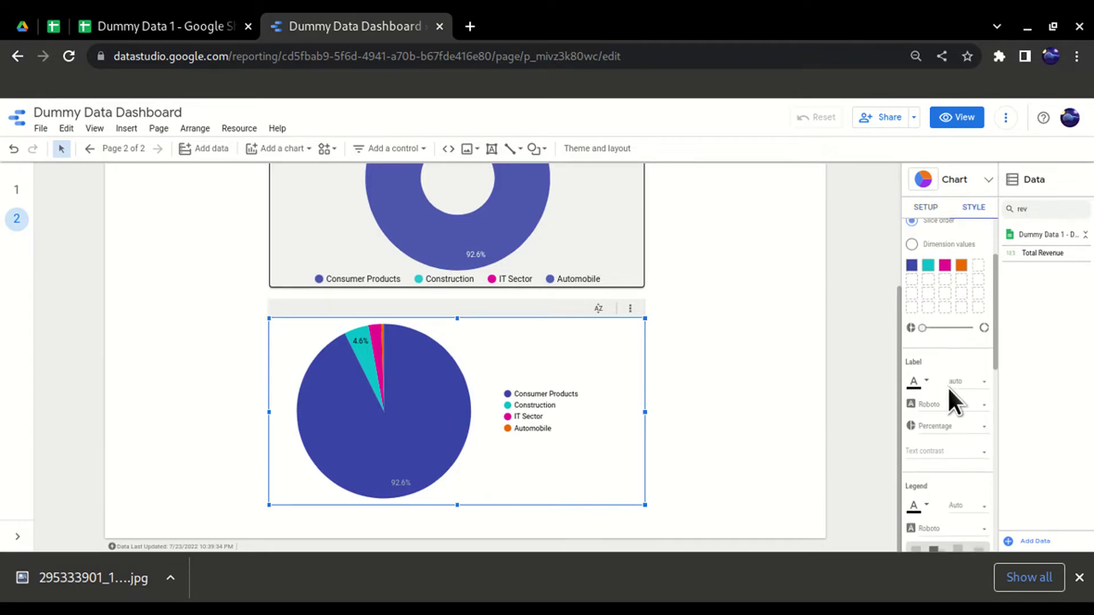
{"action": "scroll", "coordinate": [951, 393], "scroll_direction": "down", "scroll_amount": 1}
{"action": "scroll", "coordinate": [952, 397], "scroll_direction": "down", "scroll_amount": 1}
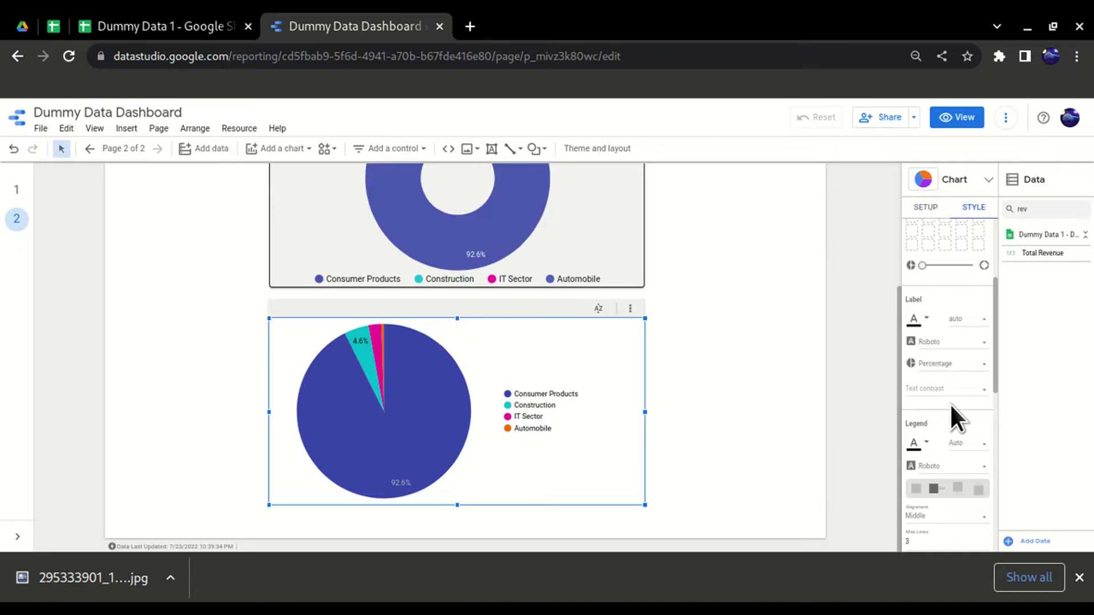
{"action": "scroll", "coordinate": [963, 410], "scroll_direction": "down", "scroll_amount": 1}
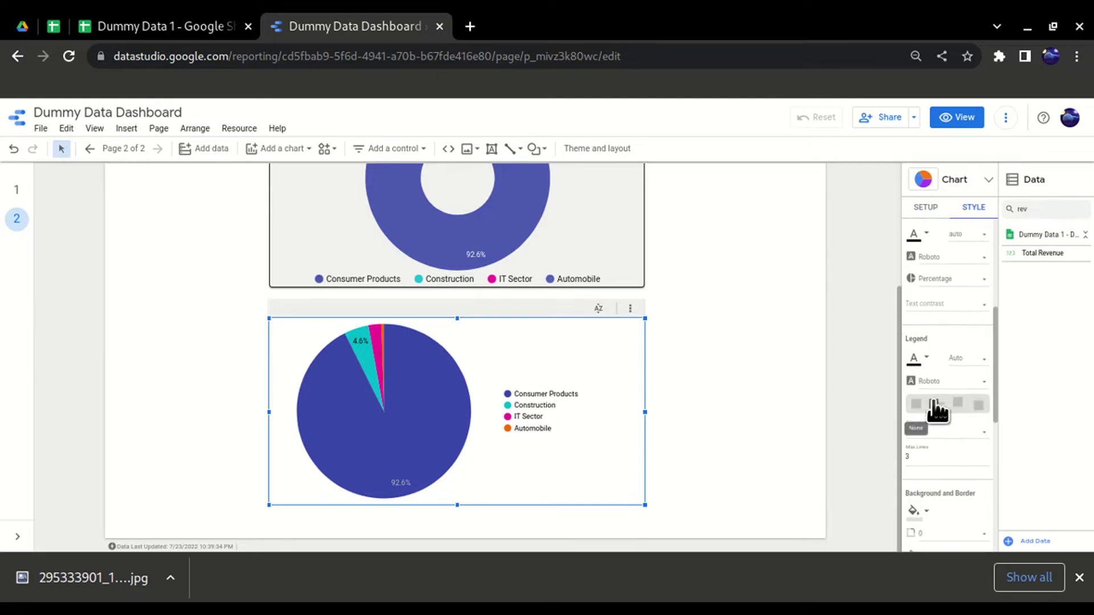
{"action": "left_click", "coordinate": [980, 407]}
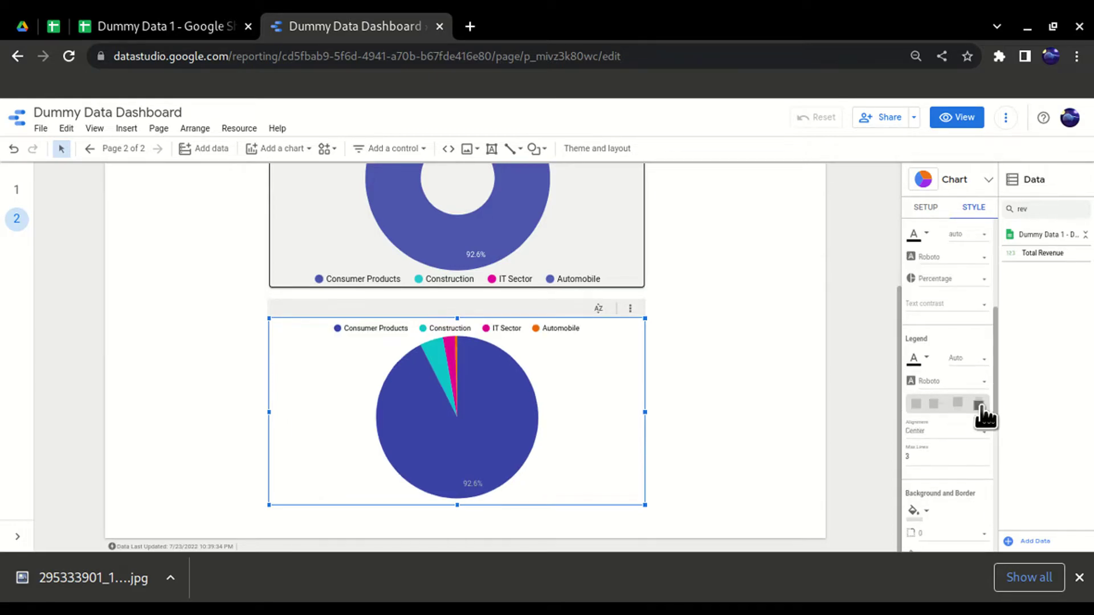
{"action": "left_click", "coordinate": [959, 406]}
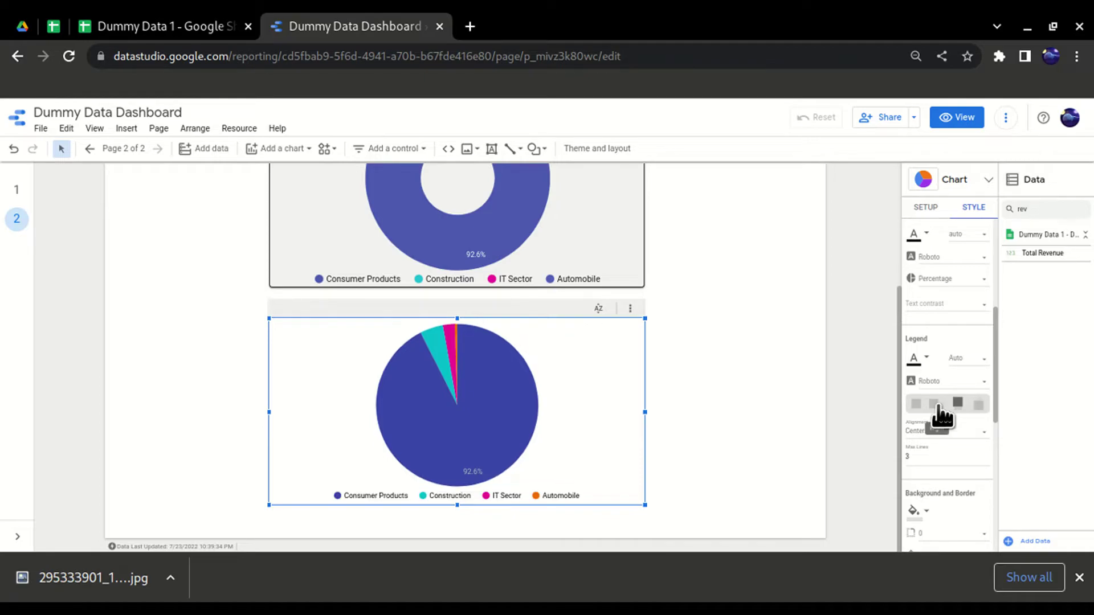
{"action": "left_click", "coordinate": [933, 407]}
{"action": "left_click", "coordinate": [958, 408]}
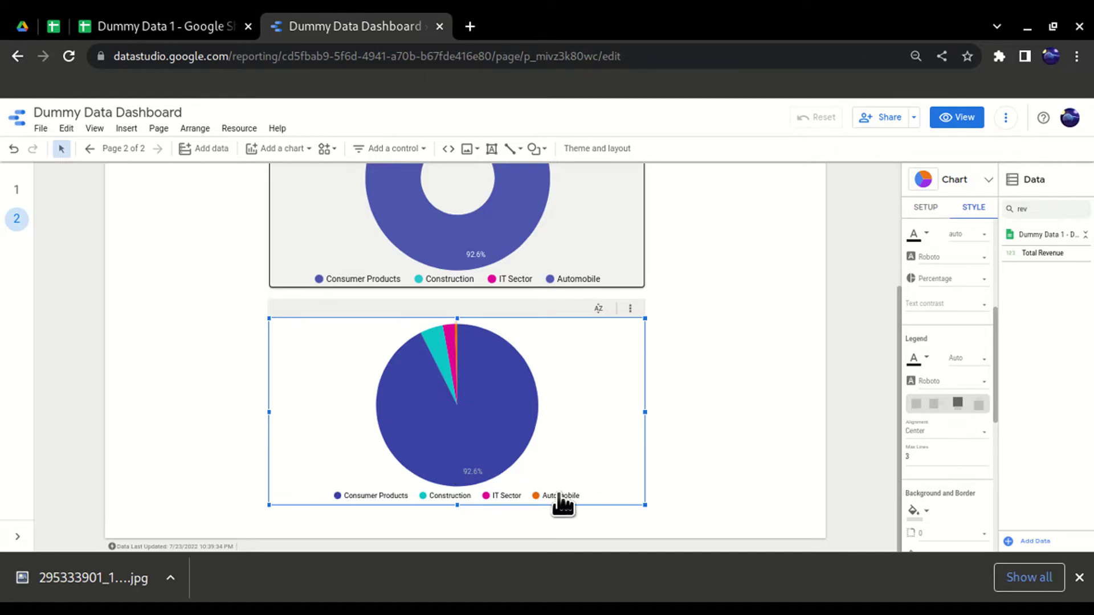
{"action": "scroll", "coordinate": [953, 390], "scroll_direction": "up", "scroll_amount": 2}
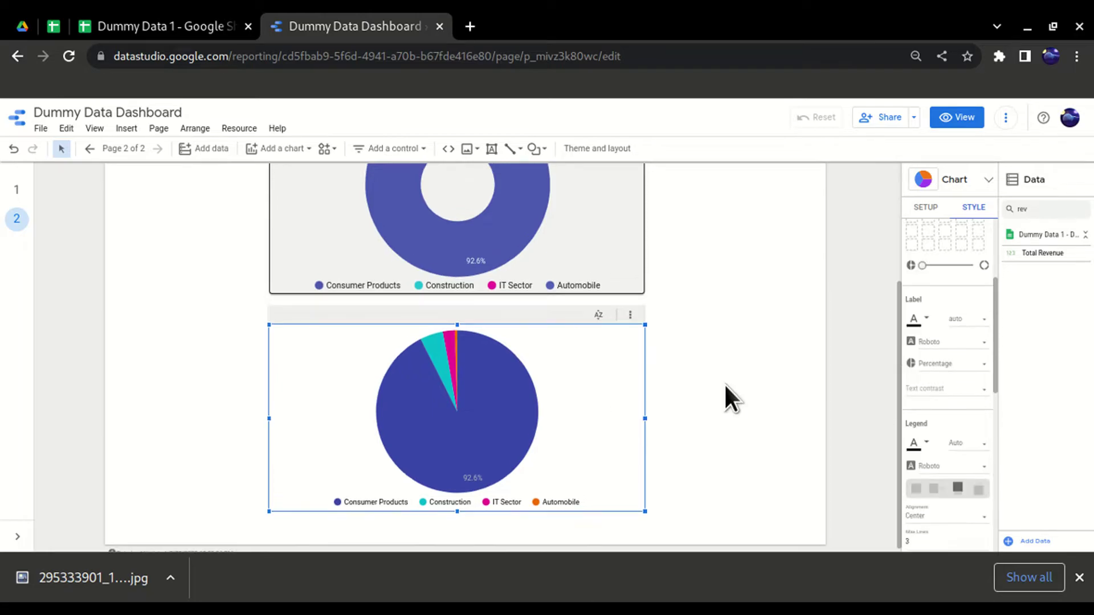
{"action": "scroll", "coordinate": [599, 385], "scroll_direction": "up", "scroll_amount": 3}
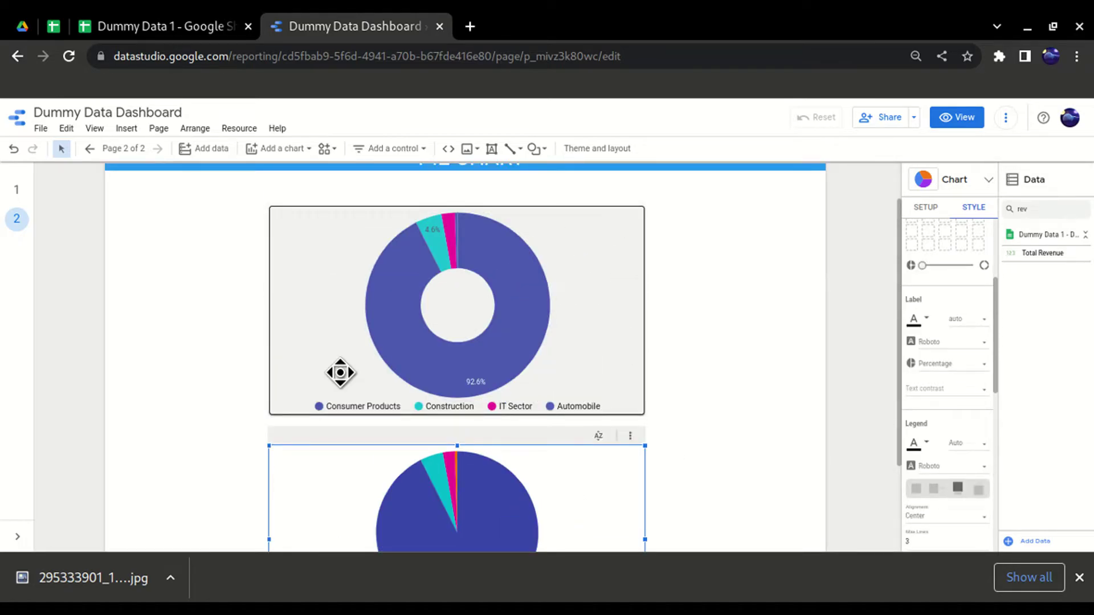
{"action": "scroll", "coordinate": [669, 371], "scroll_direction": "down", "scroll_amount": 2}
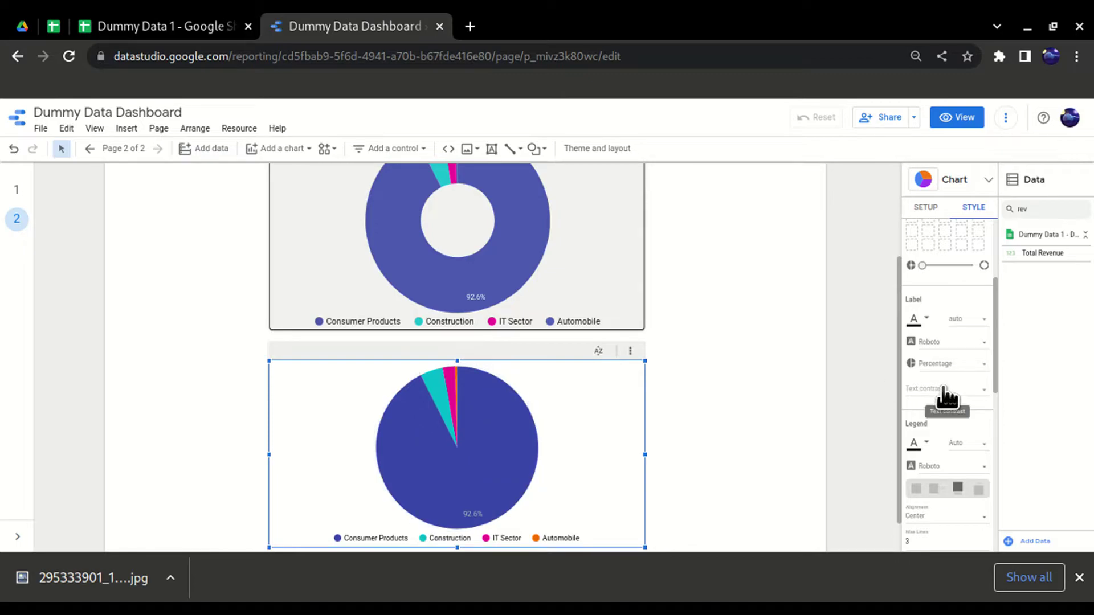
{"action": "scroll", "coordinate": [954, 413], "scroll_direction": "down", "scroll_amount": 2}
{"action": "scroll", "coordinate": [950, 402], "scroll_direction": "down", "scroll_amount": 2}
{"action": "scroll", "coordinate": [950, 415], "scroll_direction": "down", "scroll_amount": 3}
{"action": "scroll", "coordinate": [959, 449], "scroll_direction": "down", "scroll_amount": 2}
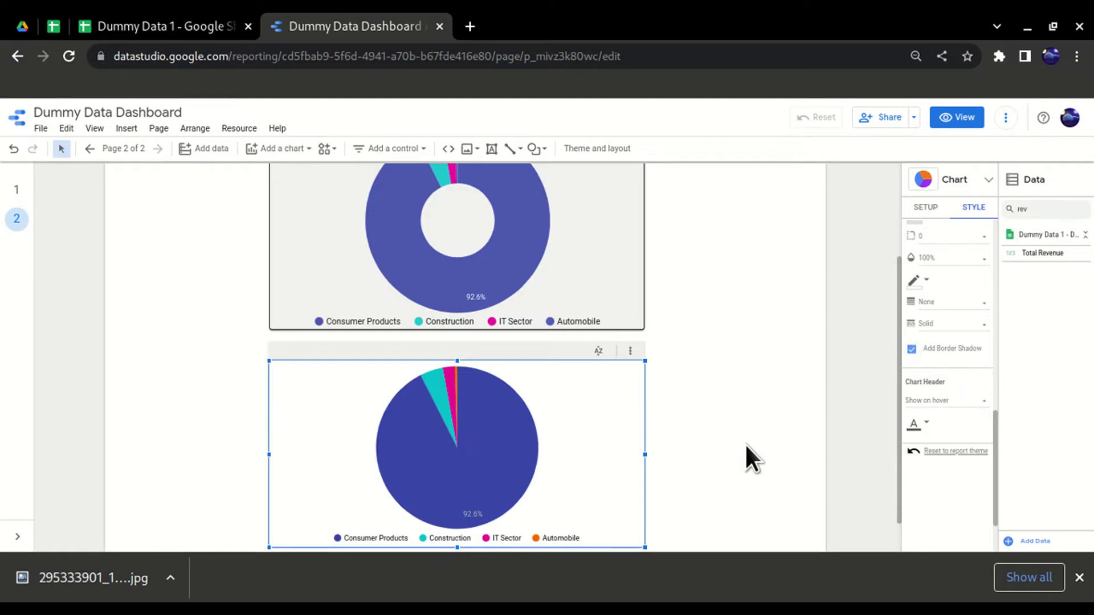
{"action": "left_click", "coordinate": [741, 426]}
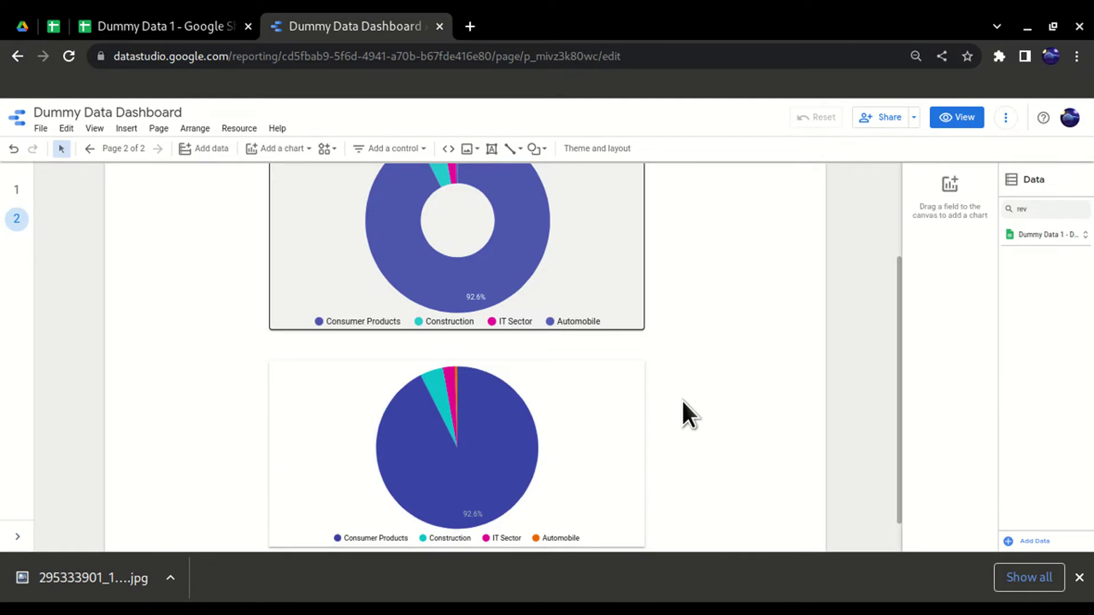
{"action": "scroll", "coordinate": [672, 375], "scroll_direction": "up", "scroll_amount": 1}
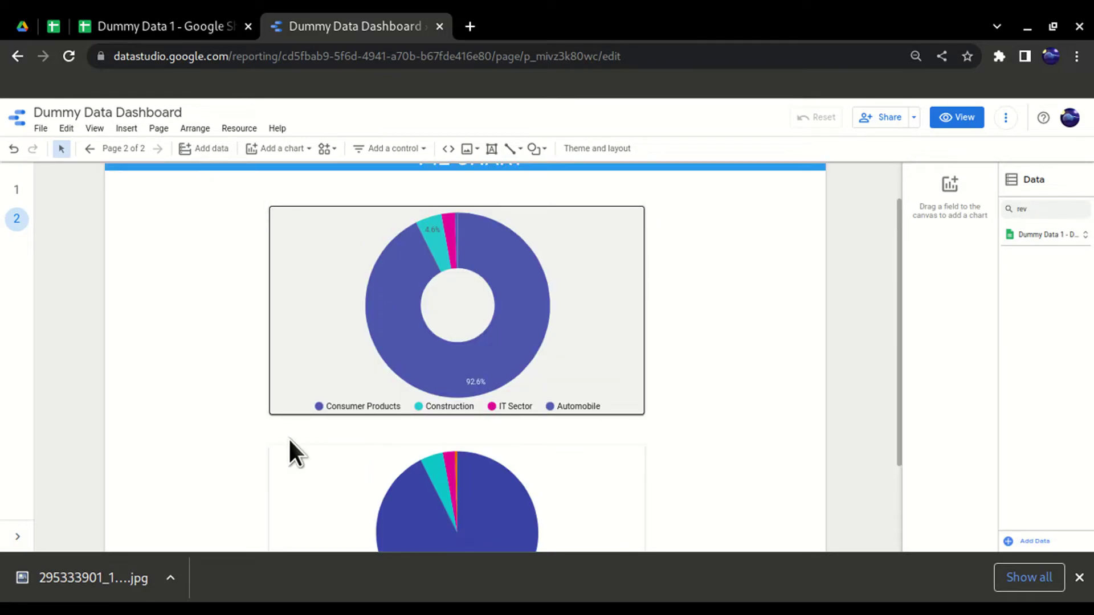
{"action": "scroll", "coordinate": [688, 376], "scroll_direction": "down", "scroll_amount": 1}
{"action": "scroll", "coordinate": [675, 374], "scroll_direction": "down", "scroll_amount": 1}
Set the lower pie chart's border colour to black
{"action": "left_click", "coordinate": [630, 367]}
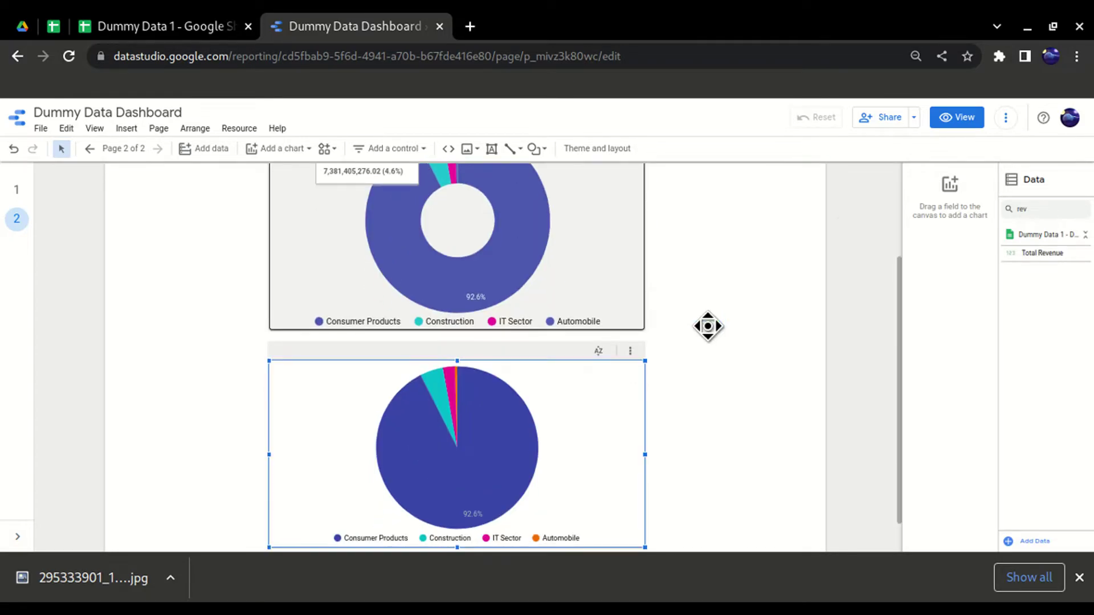
{"action": "left_click", "coordinate": [971, 209]}
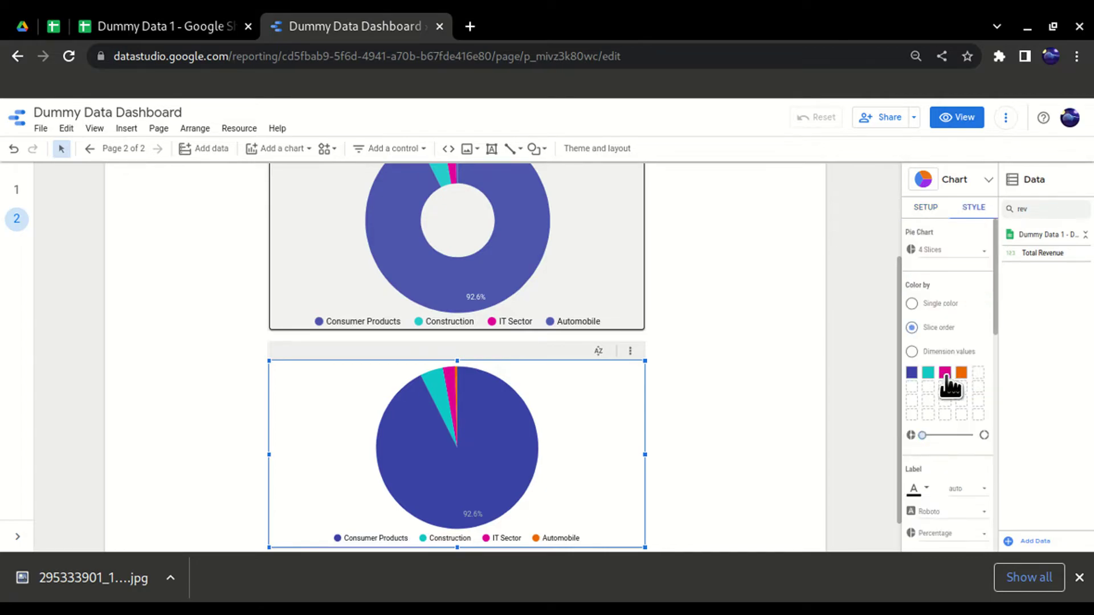
{"action": "scroll", "coordinate": [949, 387], "scroll_direction": "down", "scroll_amount": 5}
{"action": "scroll", "coordinate": [950, 387], "scroll_direction": "down", "scroll_amount": 2}
{"action": "scroll", "coordinate": [951, 386], "scroll_direction": "up", "scroll_amount": 1}
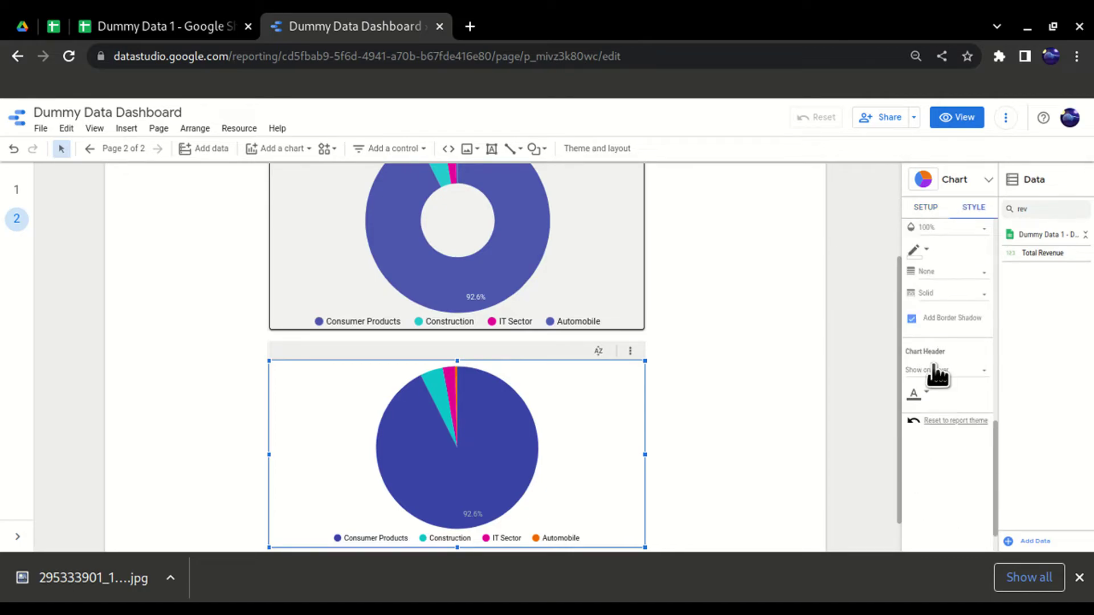
{"action": "scroll", "coordinate": [935, 372], "scroll_direction": "up", "scroll_amount": 2}
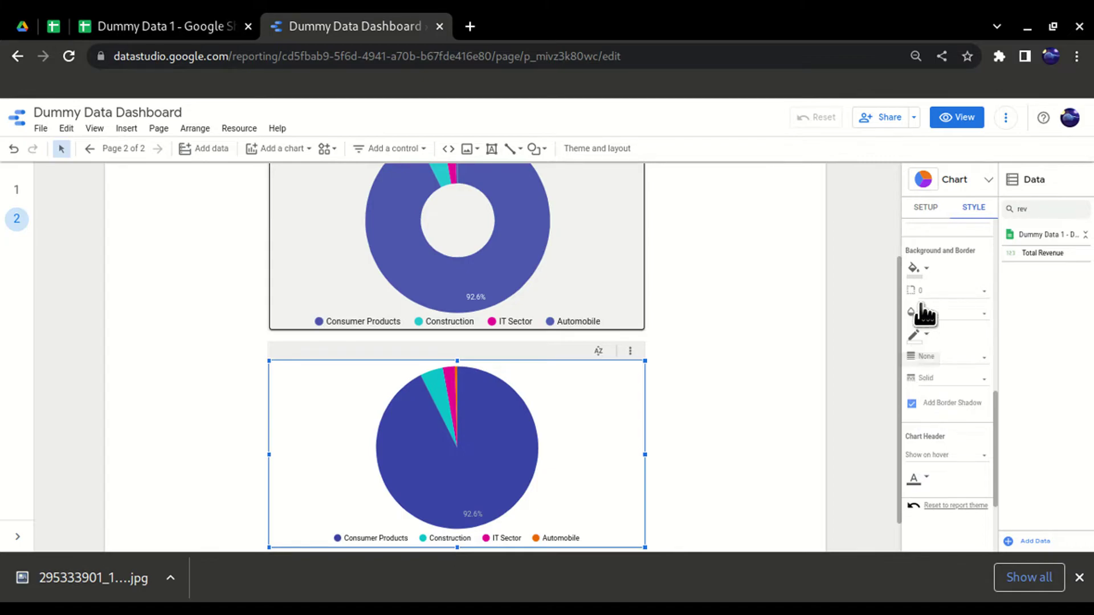
{"action": "left_click", "coordinate": [928, 342]}
{"action": "left_click", "coordinate": [748, 370]}
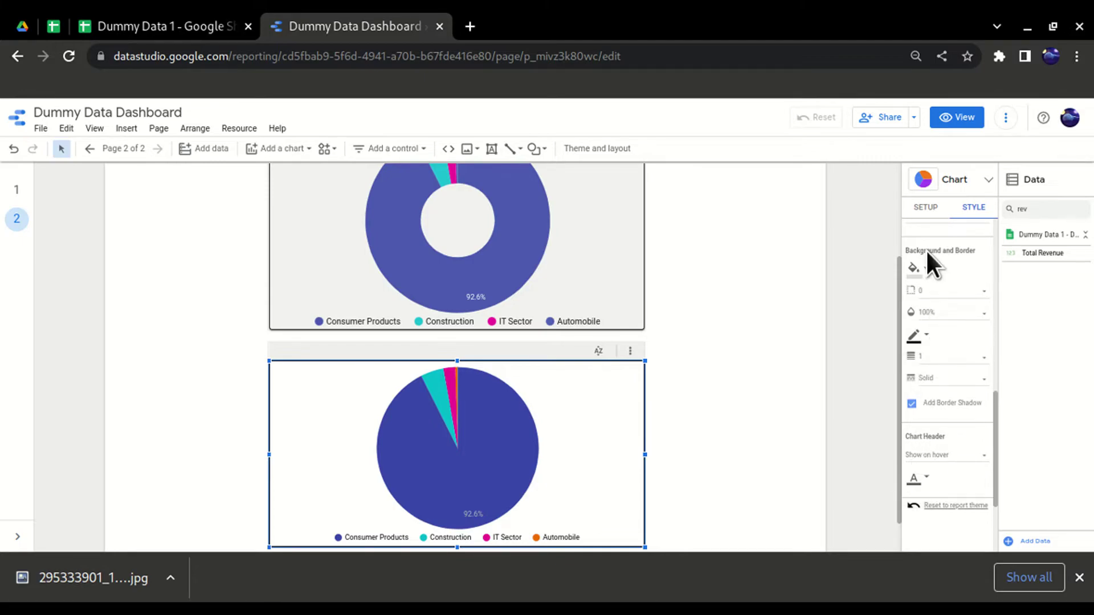
{"action": "left_click", "coordinate": [786, 404]}
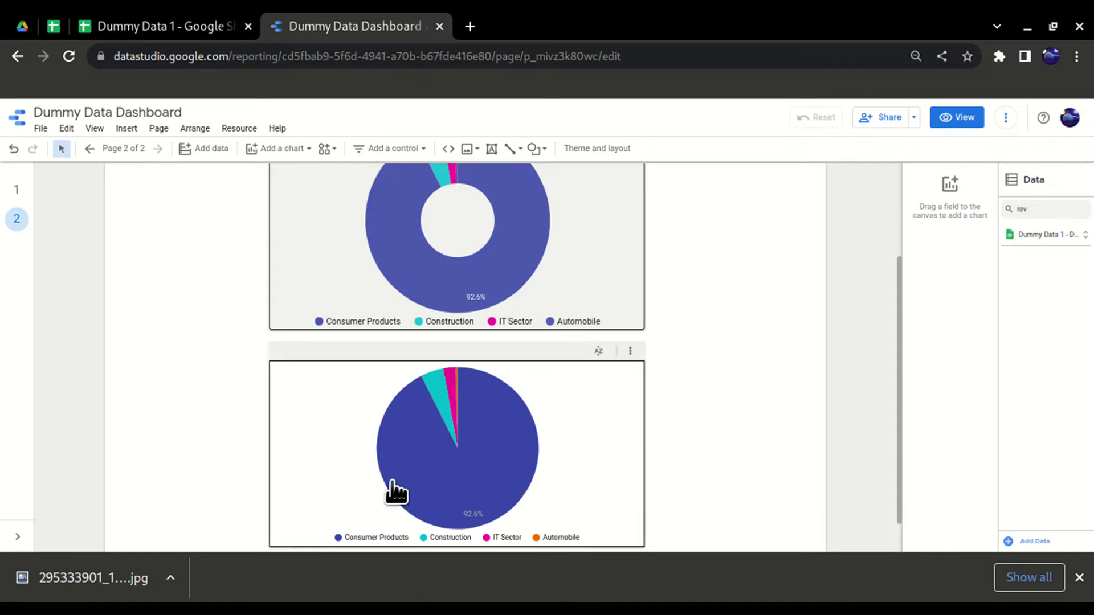
{"action": "scroll", "coordinate": [576, 464], "scroll_direction": "down", "scroll_amount": 2}
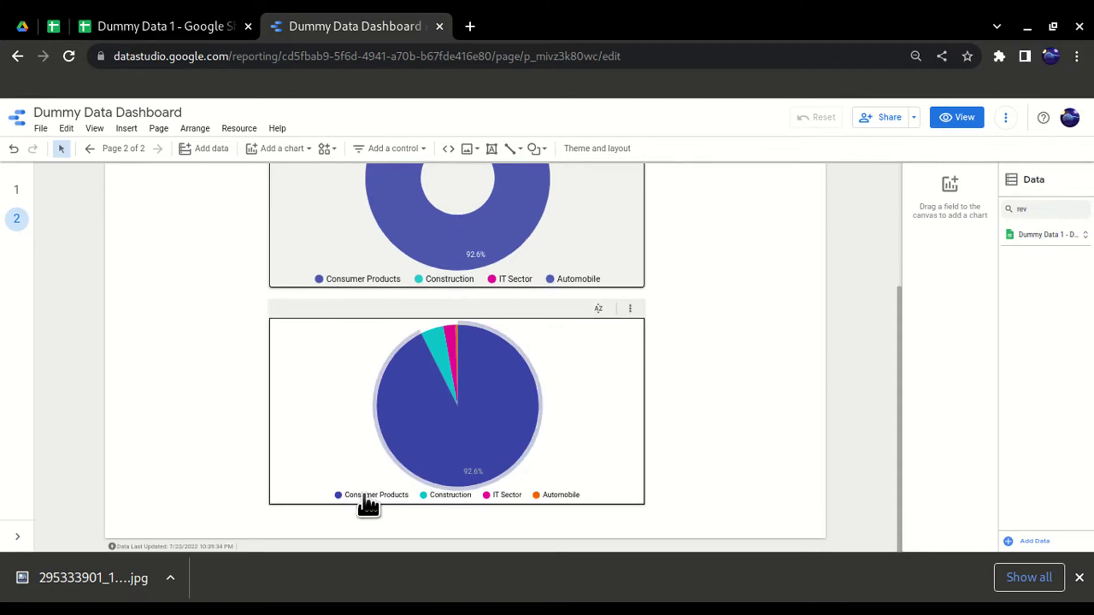
{"action": "mouse_move", "coordinate": [438, 395]}
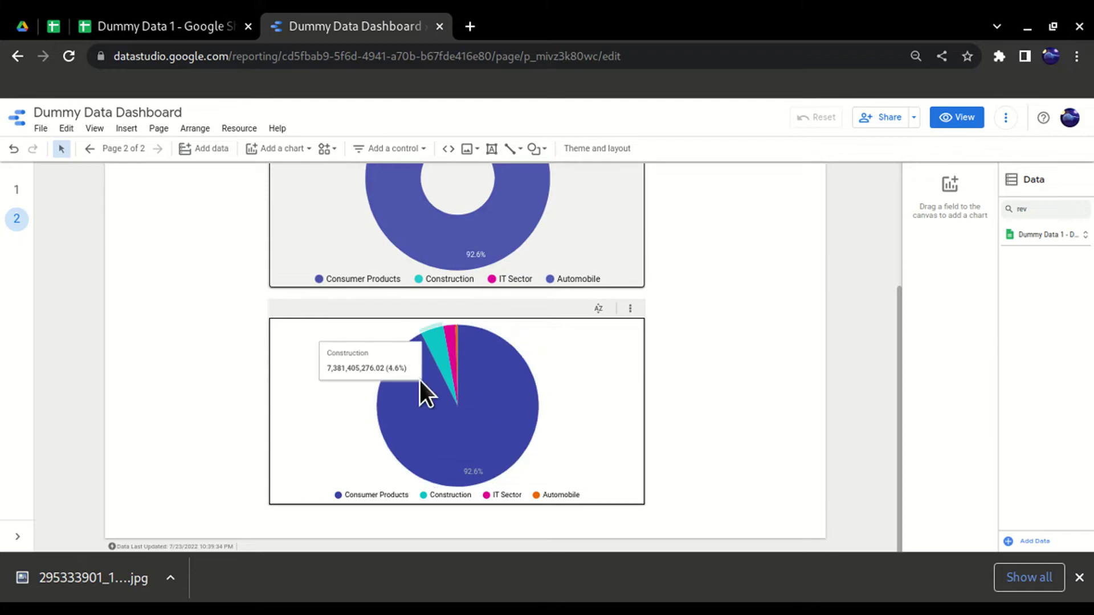
{"action": "scroll", "coordinate": [675, 379], "scroll_direction": "up", "scroll_amount": 2}
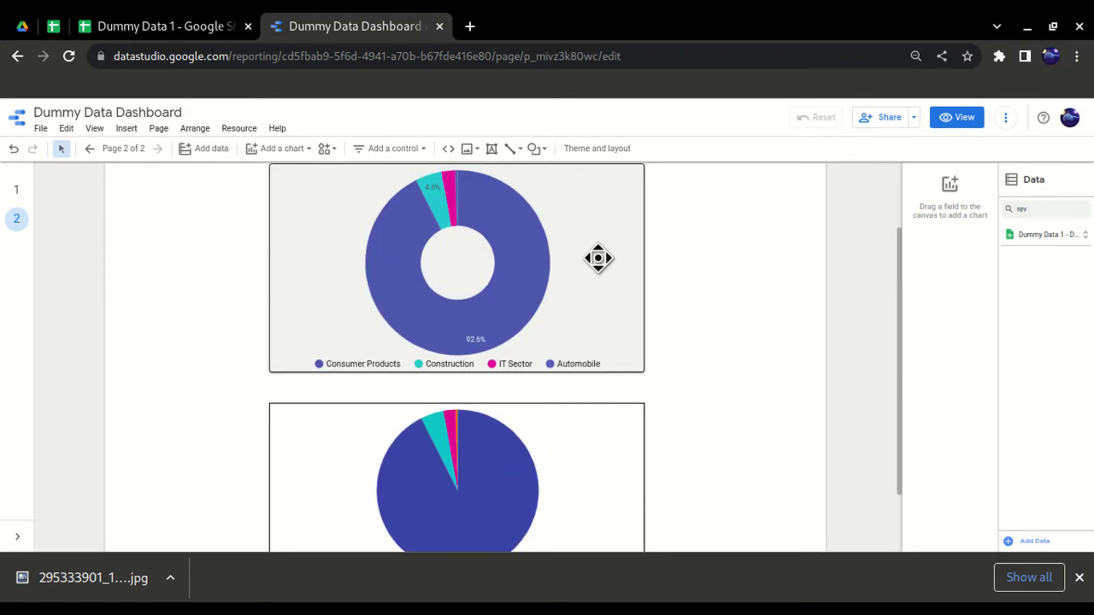
Change the lower pie chart's background colour from grey to a lighter grey
{"action": "left_click", "coordinate": [633, 429]}
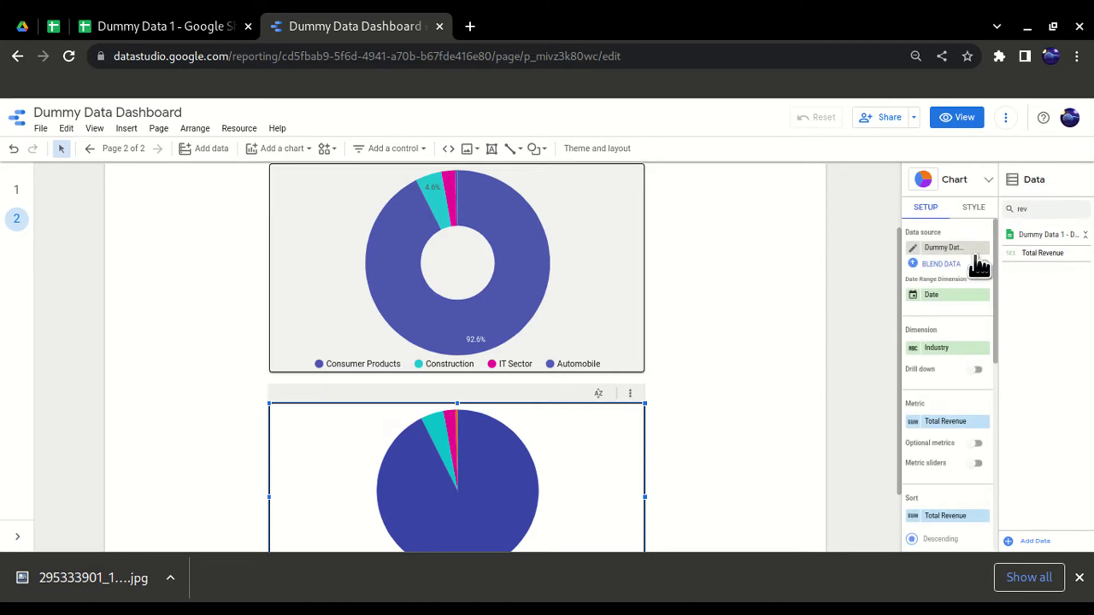
{"action": "left_click", "coordinate": [974, 208]}
{"action": "scroll", "coordinate": [950, 398], "scroll_direction": "down", "scroll_amount": 5}
{"action": "scroll", "coordinate": [952, 404], "scroll_direction": "down", "scroll_amount": 3}
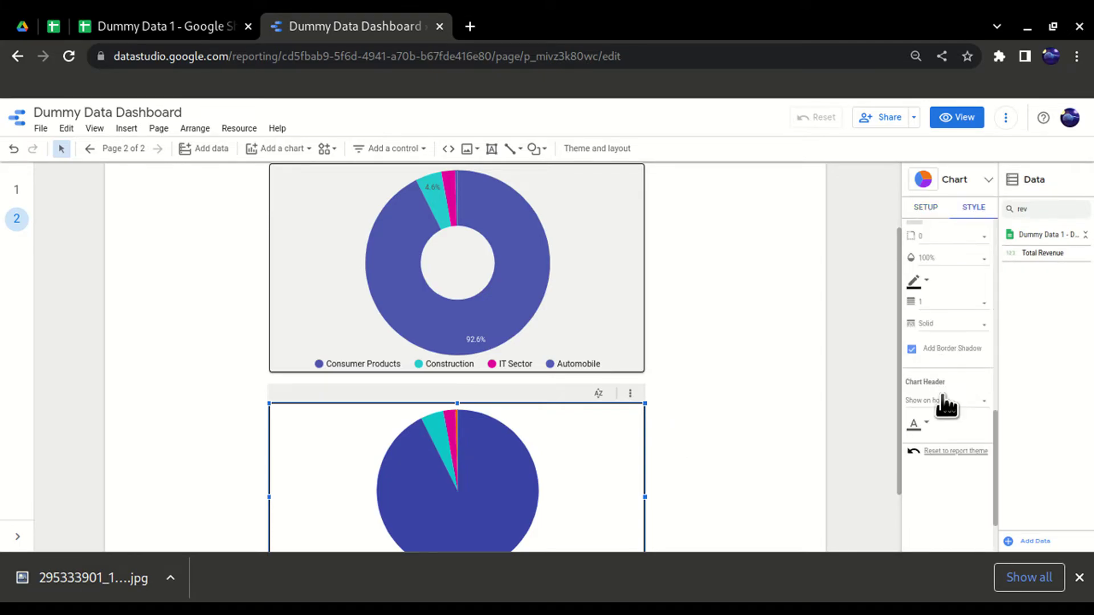
{"action": "scroll", "coordinate": [945, 403], "scroll_direction": "up", "scroll_amount": 2}
{"action": "scroll", "coordinate": [941, 394], "scroll_direction": "up", "scroll_amount": 1}
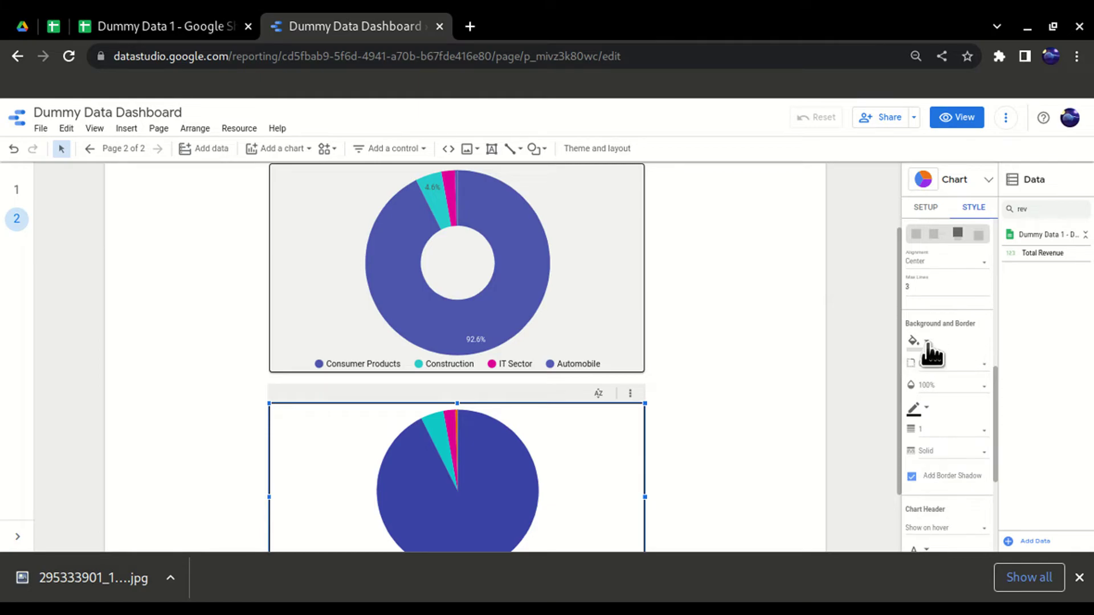
{"action": "left_click", "coordinate": [928, 344]}
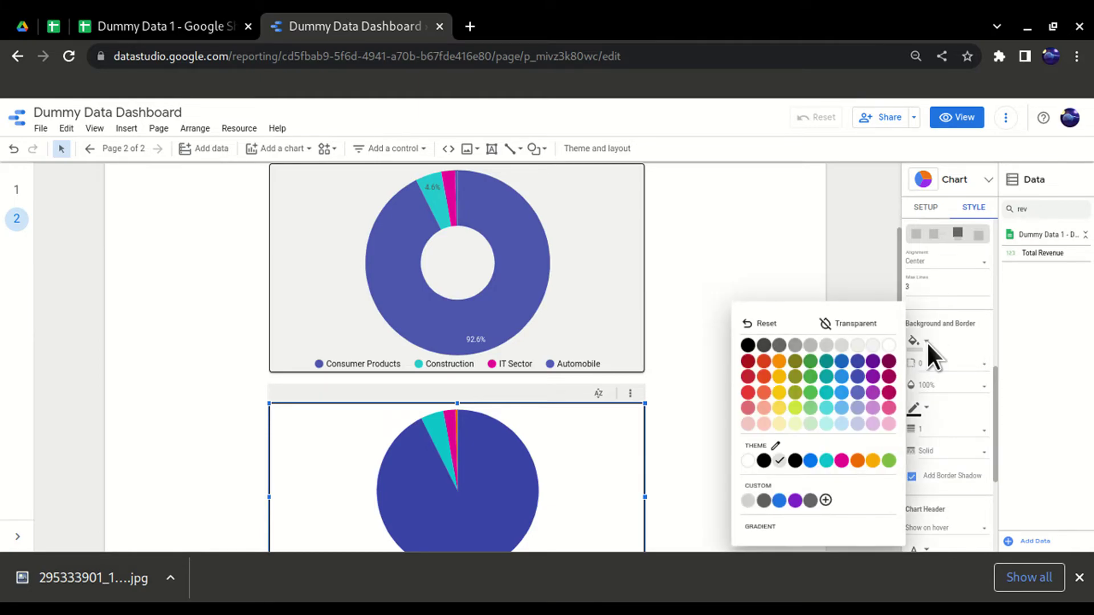
{"action": "left_click", "coordinate": [842, 347]}
{"action": "scroll", "coordinate": [700, 368], "scroll_direction": "down", "scroll_amount": 1}
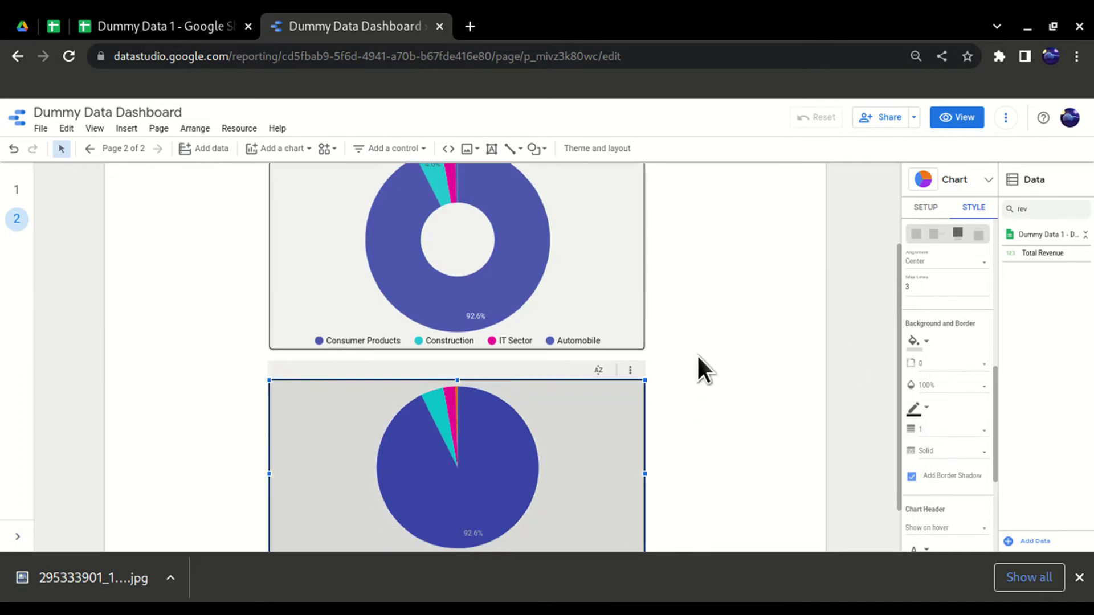
{"action": "scroll", "coordinate": [752, 384], "scroll_direction": "down", "scroll_amount": 2}
{"action": "left_click", "coordinate": [796, 395]}
{"action": "left_click", "coordinate": [612, 345]}
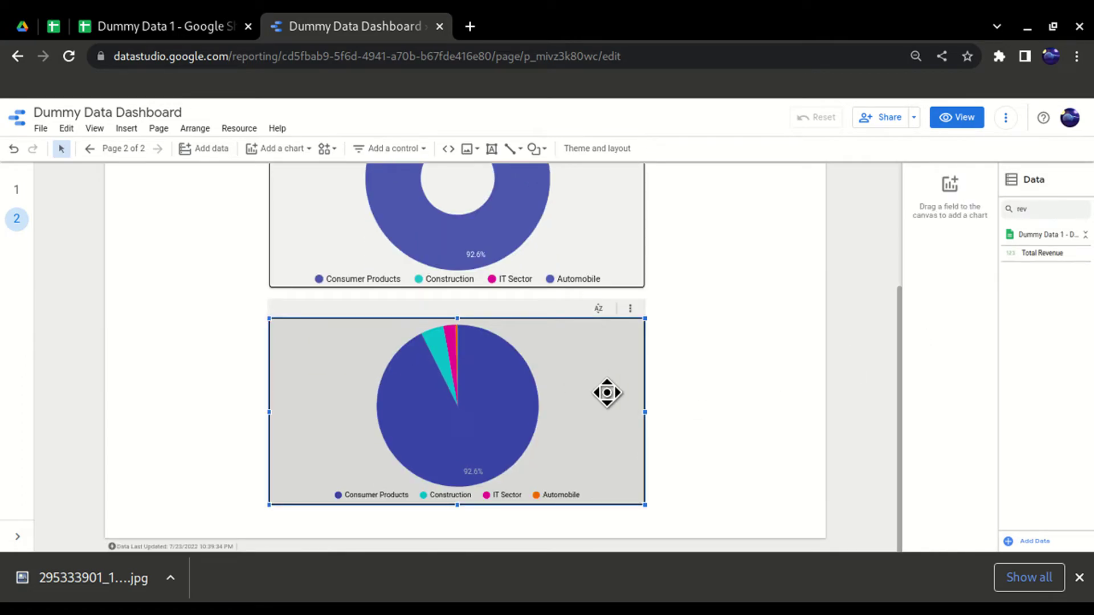
{"action": "scroll", "coordinate": [976, 403], "scroll_direction": "down", "scroll_amount": 5}
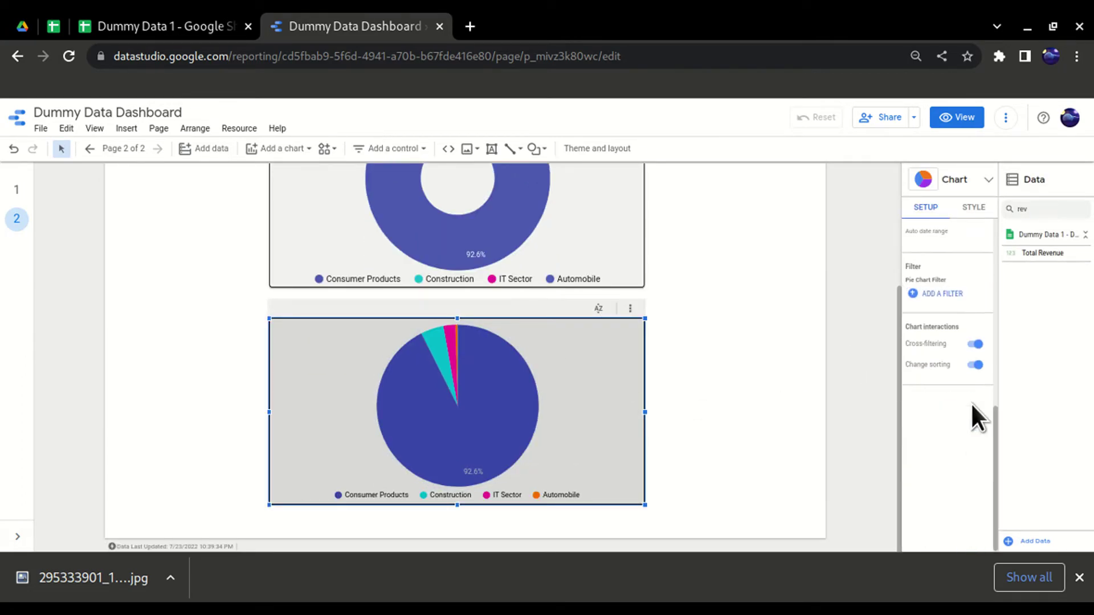
{"action": "scroll", "coordinate": [953, 372], "scroll_direction": "up", "scroll_amount": 2}
{"action": "scroll", "coordinate": [953, 371], "scroll_direction": "up", "scroll_amount": 1}
{"action": "scroll", "coordinate": [953, 371], "scroll_direction": "down", "scroll_amount": 3}
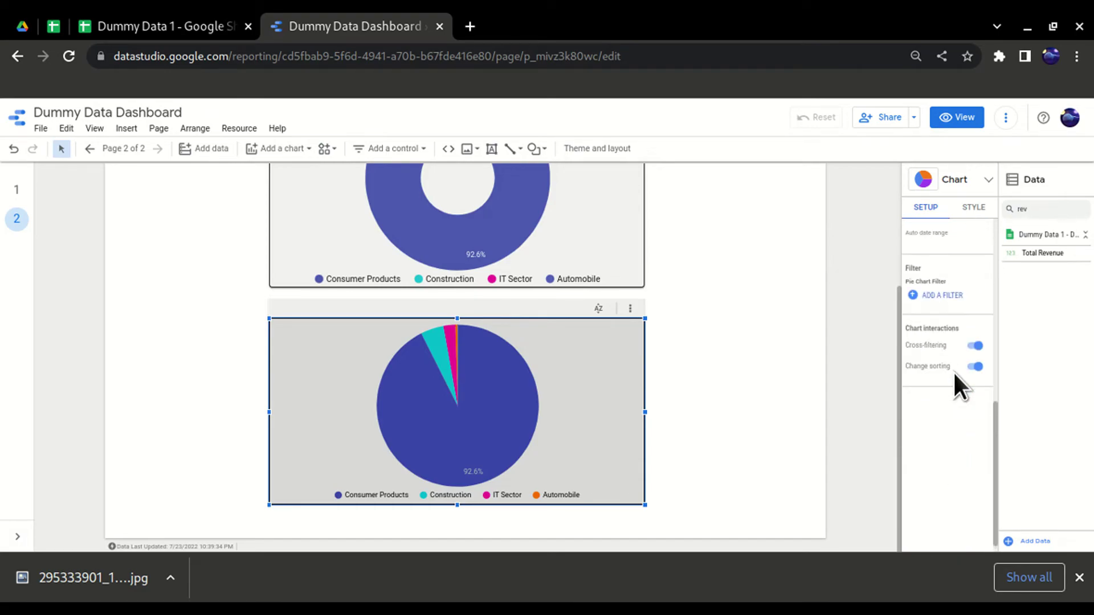
{"action": "left_click", "coordinate": [974, 207]}
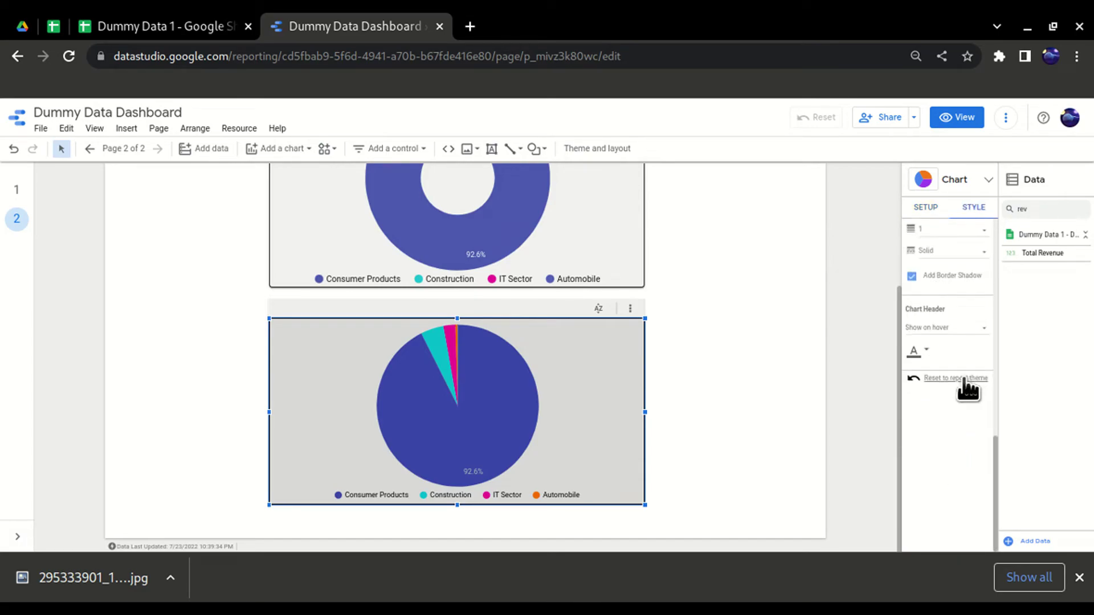
{"action": "scroll", "coordinate": [966, 385], "scroll_direction": "up", "scroll_amount": 2}
{"action": "scroll", "coordinate": [968, 389], "scroll_direction": "up", "scroll_amount": 2}
{"action": "scroll", "coordinate": [966, 389], "scroll_direction": "up", "scroll_amount": 1}
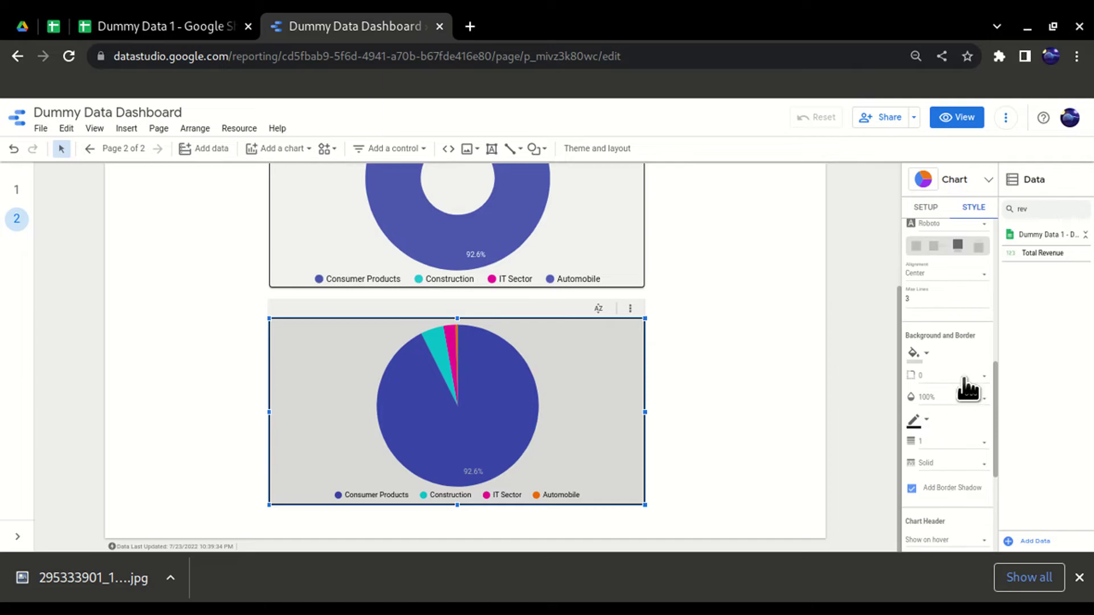
{"action": "left_click", "coordinate": [920, 355]}
{"action": "left_click", "coordinate": [858, 345]}
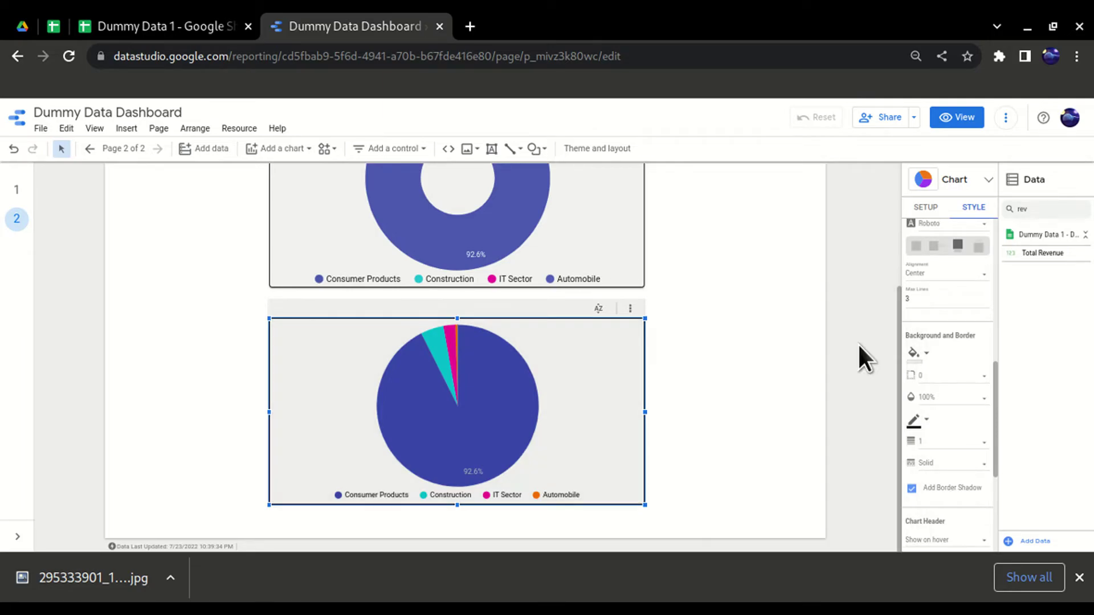
{"action": "left_click", "coordinate": [711, 345]}
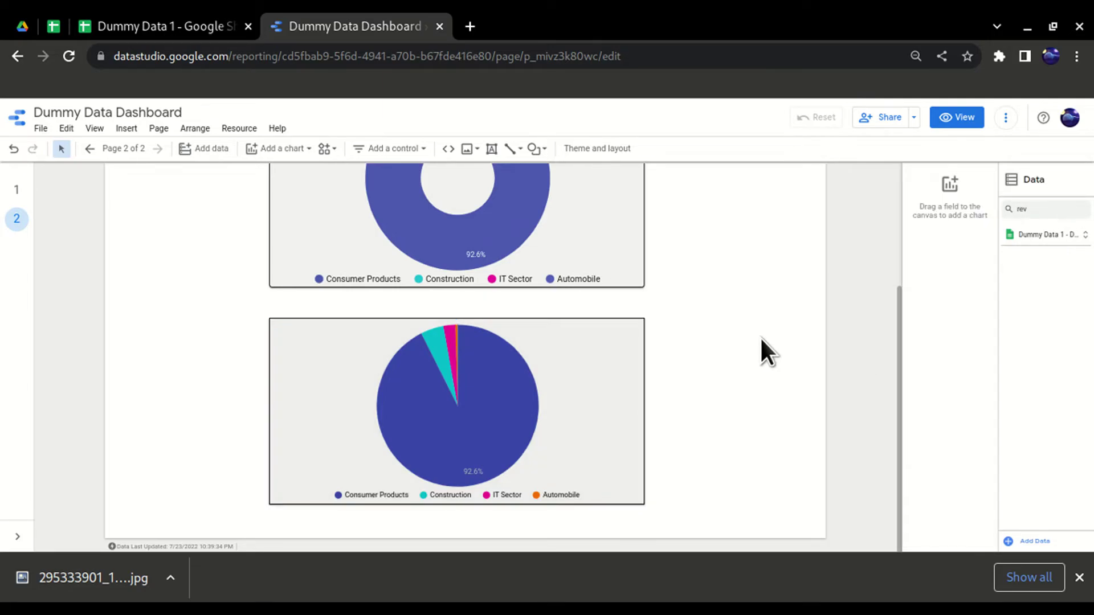
{"action": "scroll", "coordinate": [760, 337], "scroll_direction": "up", "scroll_amount": 2}
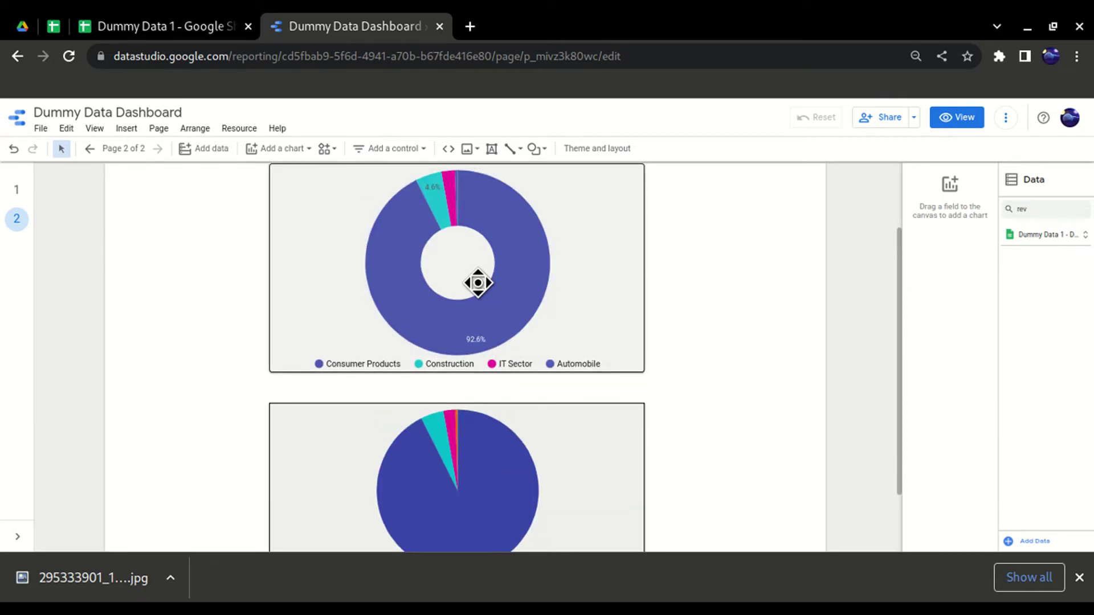
{"action": "scroll", "coordinate": [546, 340], "scroll_direction": "up", "scroll_amount": 1}
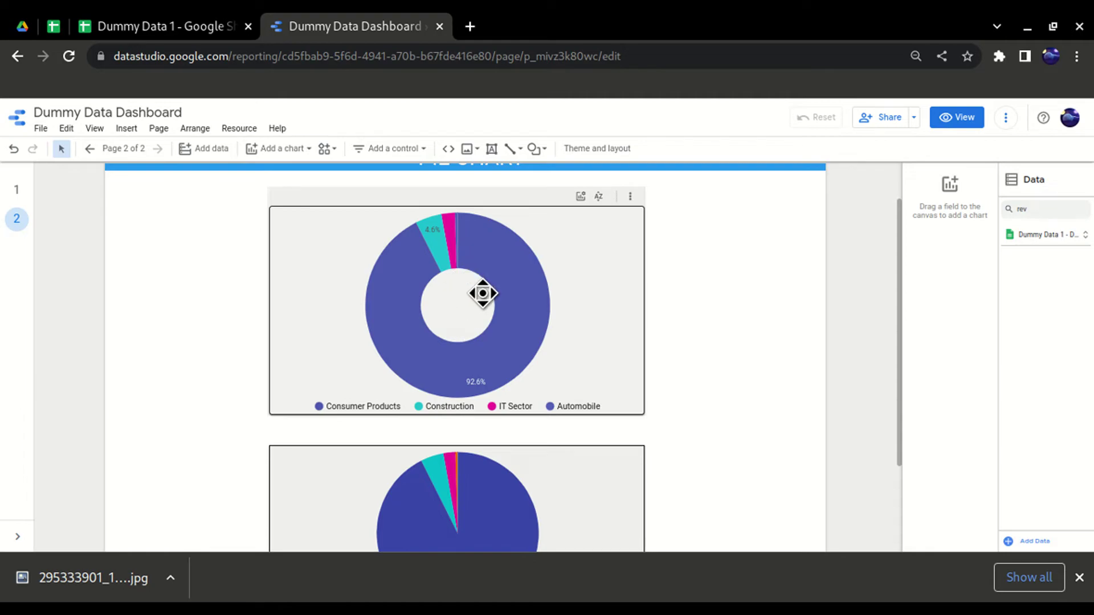
{"action": "scroll", "coordinate": [724, 284], "scroll_direction": "down", "scroll_amount": 2}
Drag the lower pie chart's donut slider right to cut a centre hole
{"action": "left_click", "coordinate": [586, 374]}
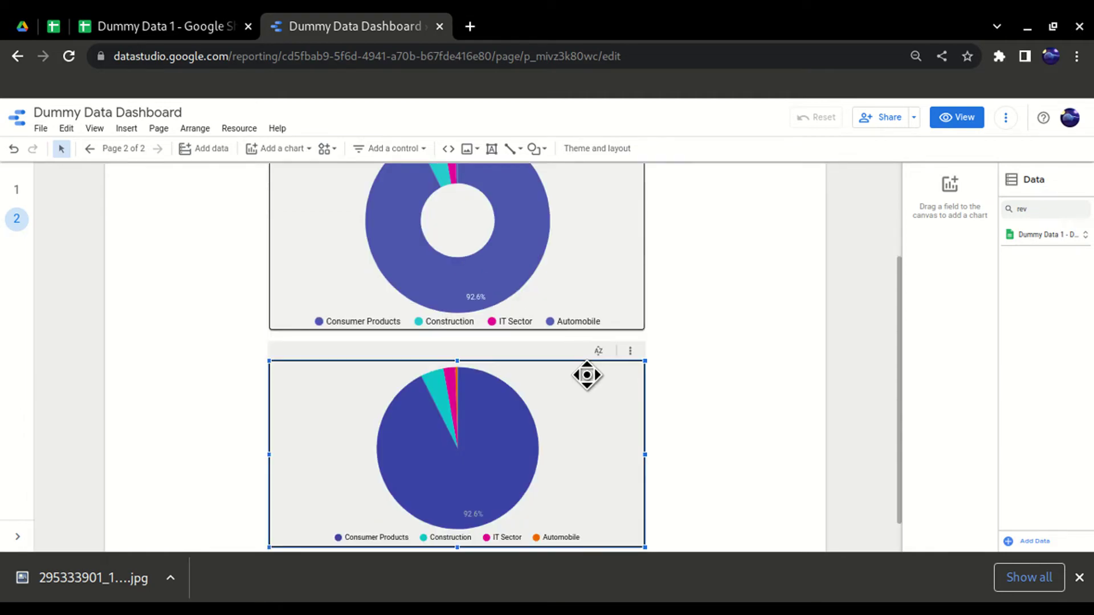
{"action": "left_click", "coordinate": [972, 210]}
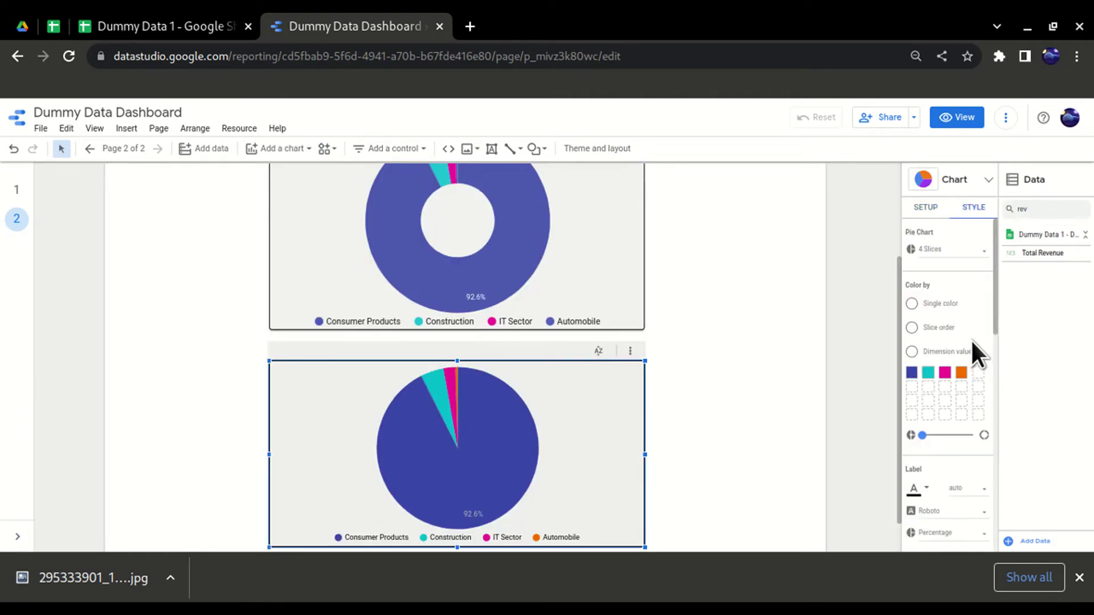
{"action": "scroll", "coordinate": [957, 335], "scroll_direction": "down", "scroll_amount": 1}
{"action": "scroll", "coordinate": [955, 342], "scroll_direction": "down", "scroll_amount": 1}
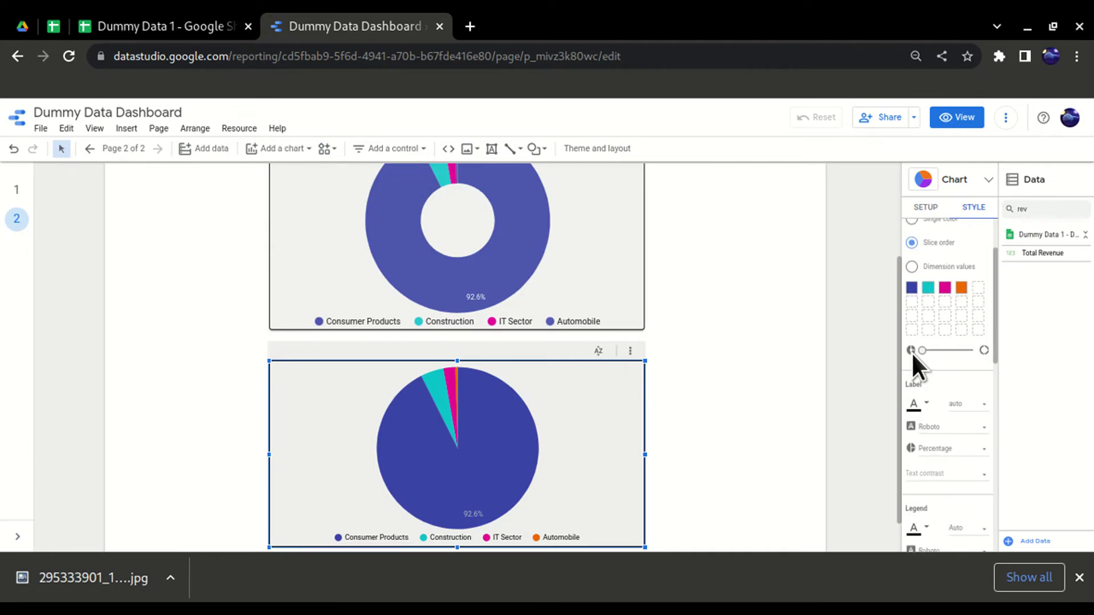
{"action": "left_click_drag", "start_coordinate": [922, 351], "coordinate": [946, 352]}
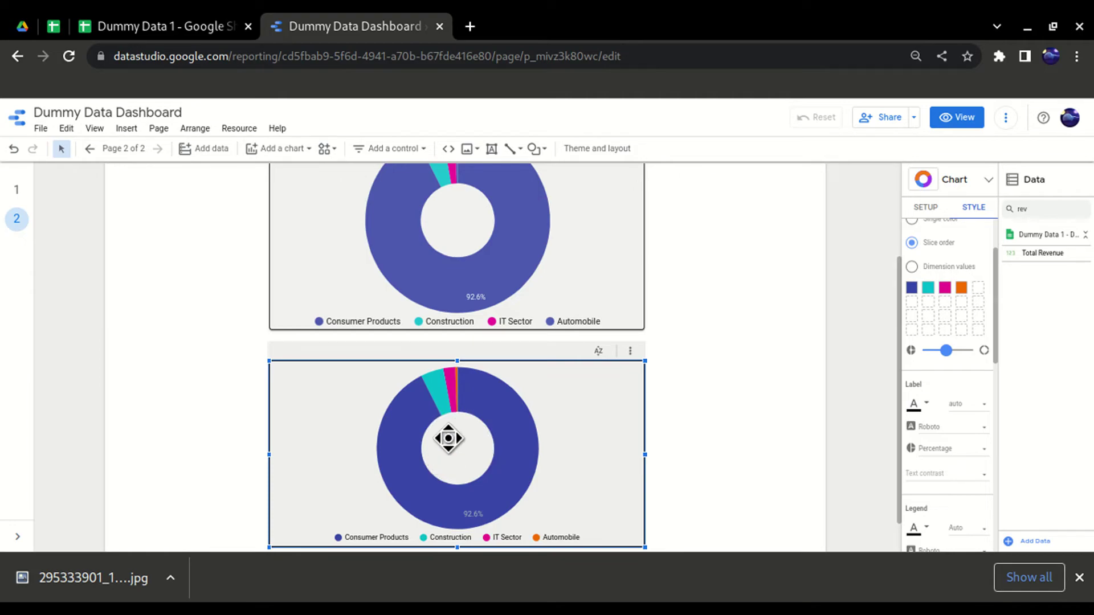
{"action": "left_click", "coordinate": [761, 366]}
{"action": "scroll", "coordinate": [742, 438], "scroll_direction": "down", "scroll_amount": 2}
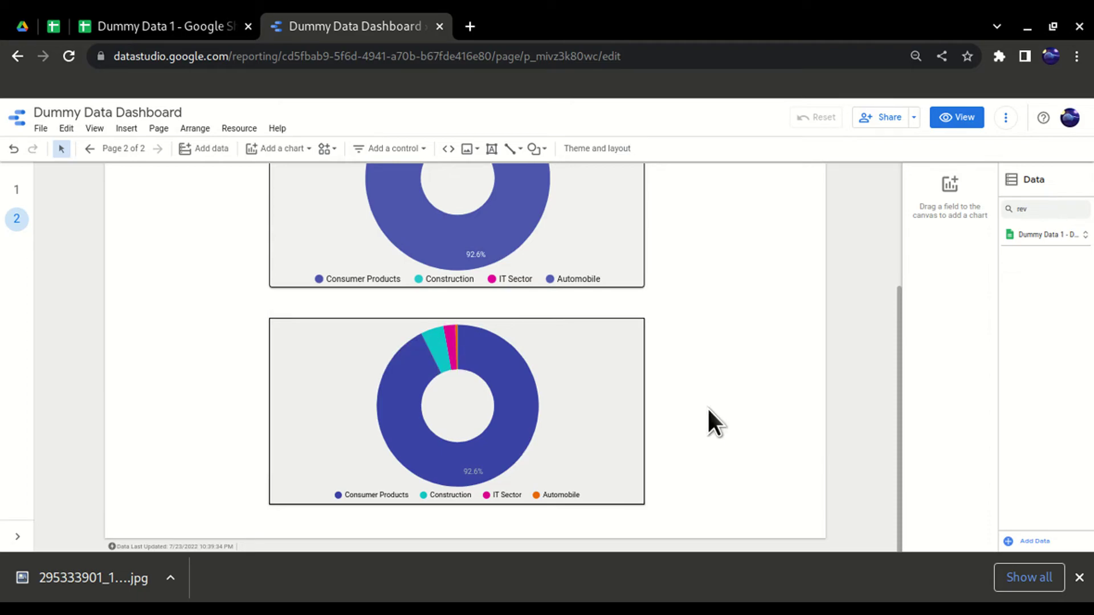
{"action": "scroll", "coordinate": [707, 408], "scroll_direction": "up", "scroll_amount": 1}
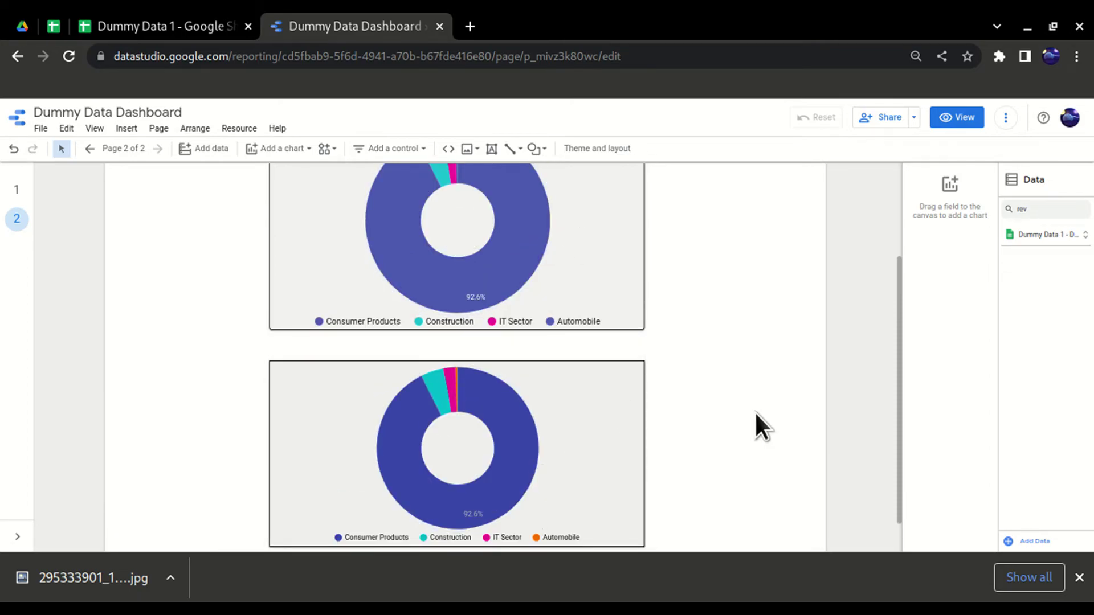
{"action": "scroll", "coordinate": [754, 411], "scroll_direction": "up", "scroll_amount": 3}
{"action": "scroll", "coordinate": [623, 464], "scroll_direction": "down", "scroll_amount": 2}
Select the lower donut chart and show its STYLE options
{"action": "left_click", "coordinate": [615, 419]}
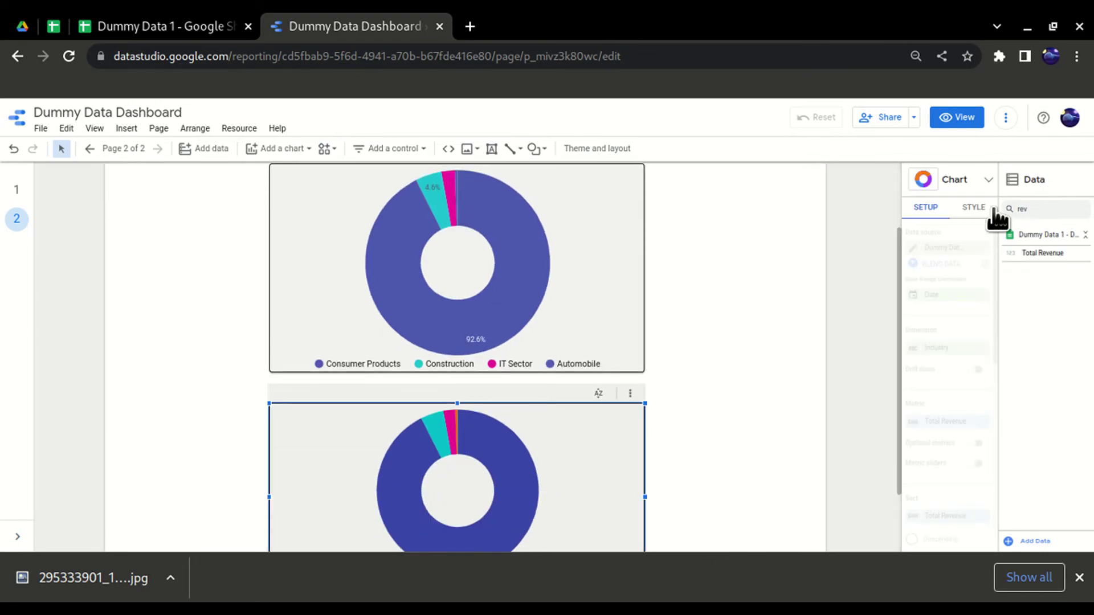
{"action": "left_click", "coordinate": [981, 209]}
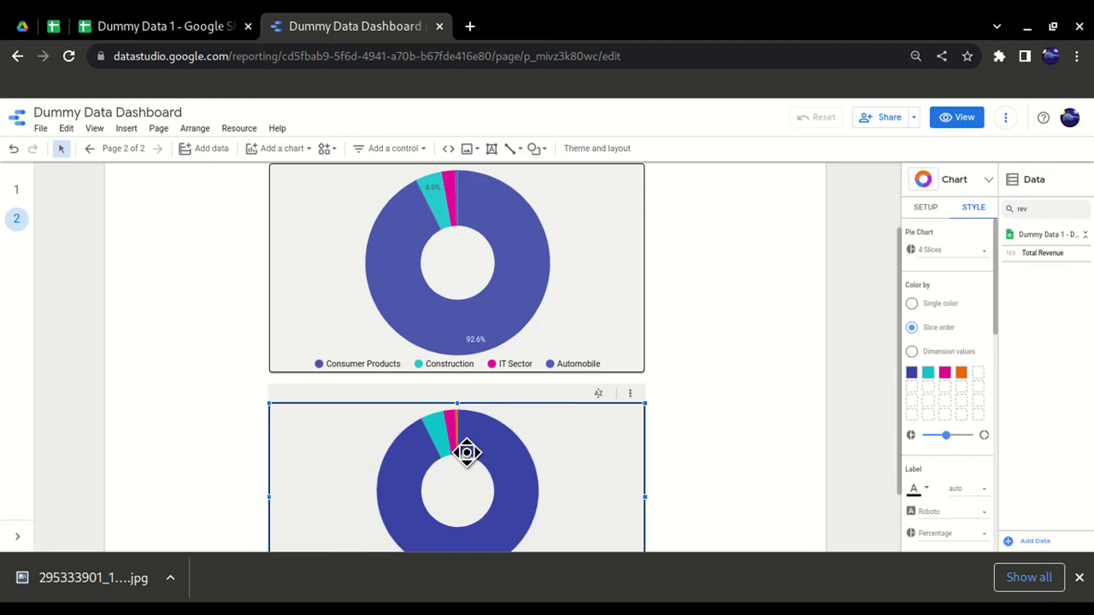
{"action": "scroll", "coordinate": [572, 470], "scroll_direction": "down", "scroll_amount": 2}
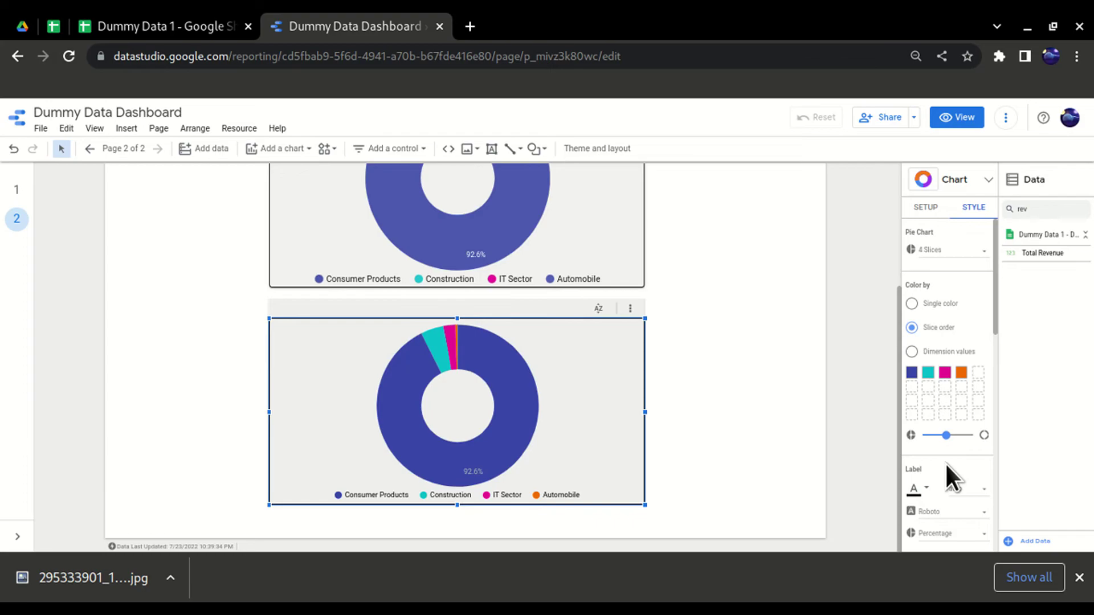
{"action": "scroll", "coordinate": [946, 463], "scroll_direction": "down", "scroll_amount": 2}
{"action": "scroll", "coordinate": [944, 462], "scroll_direction": "down", "scroll_amount": 3}
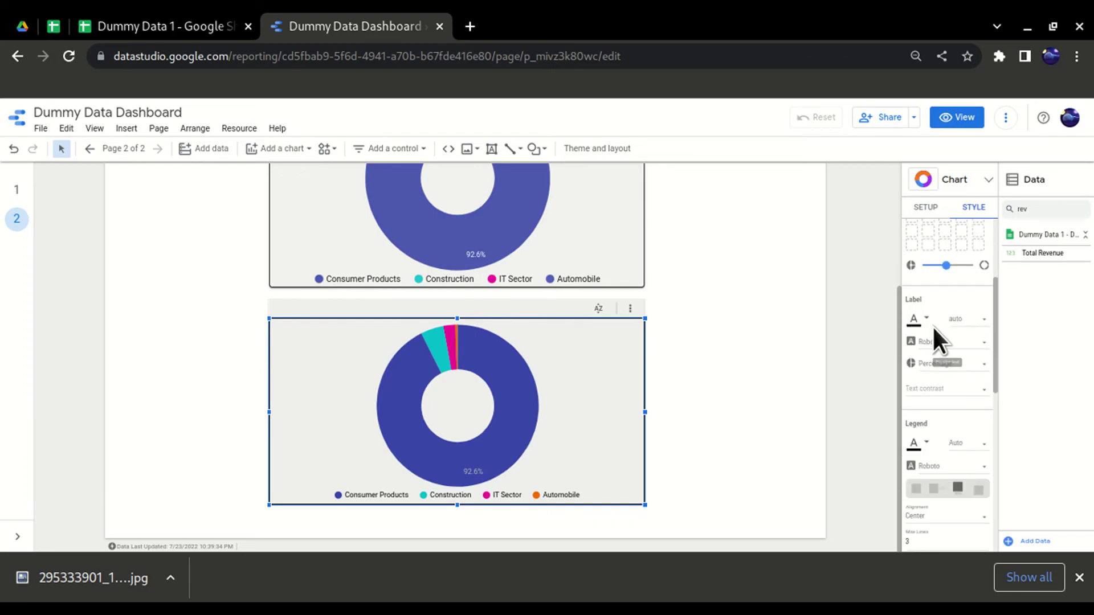
Change the lower donut's slice labels from Percentage to Value
{"action": "left_click", "coordinate": [949, 364]}
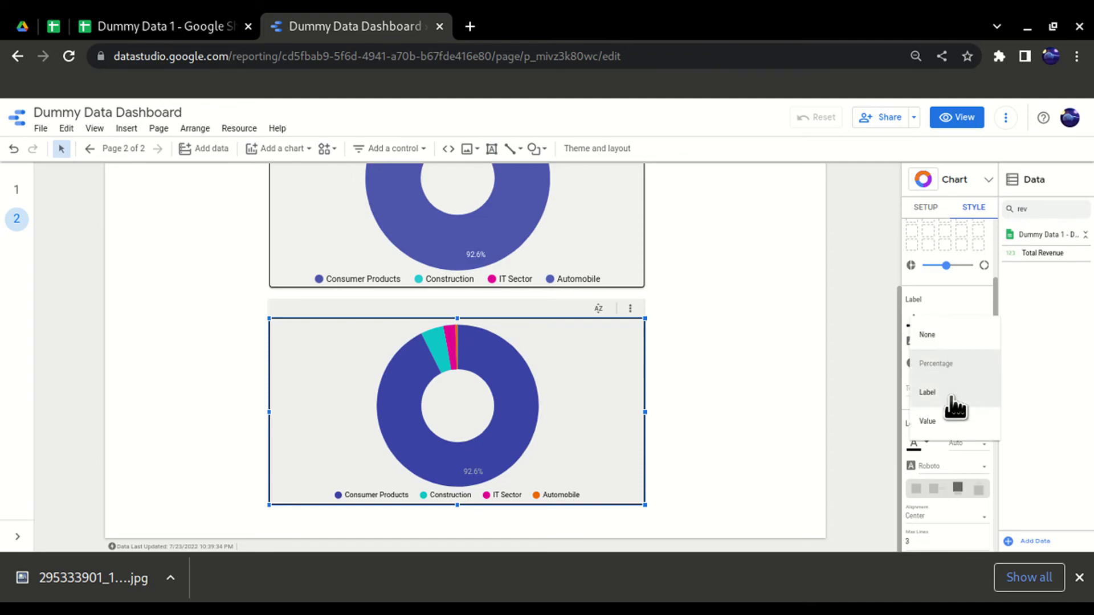
{"action": "left_click", "coordinate": [959, 427]}
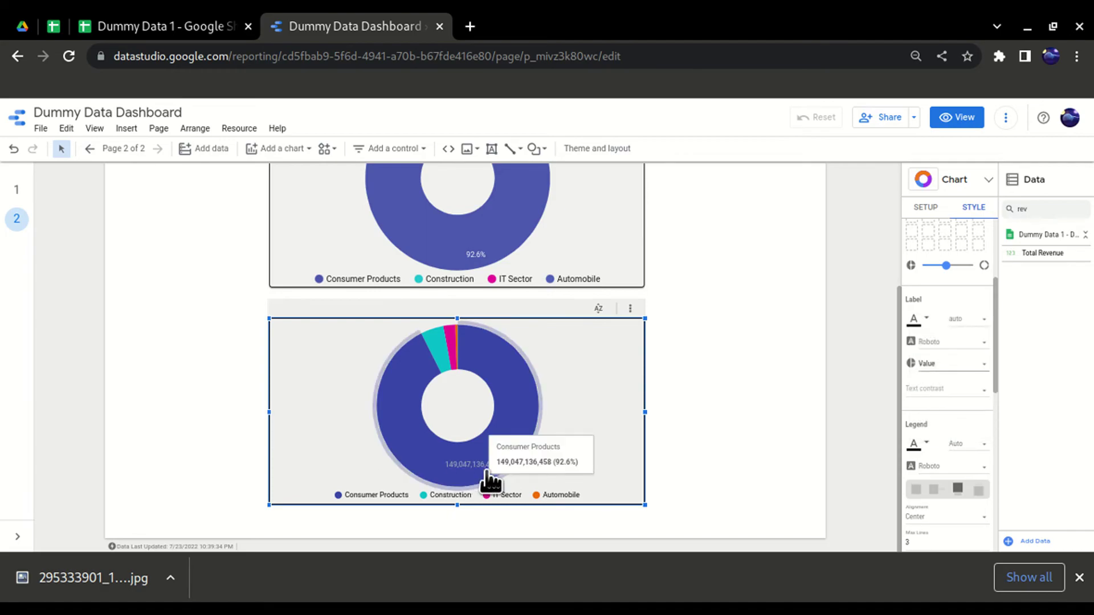
{"action": "left_click", "coordinate": [947, 366]}
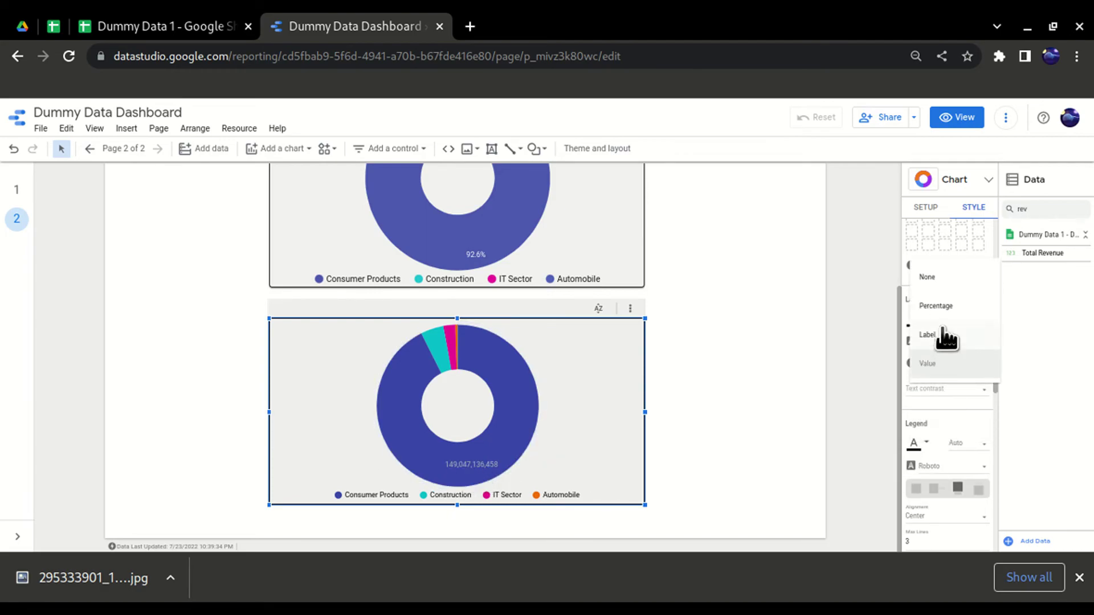
{"action": "left_click", "coordinate": [944, 279]}
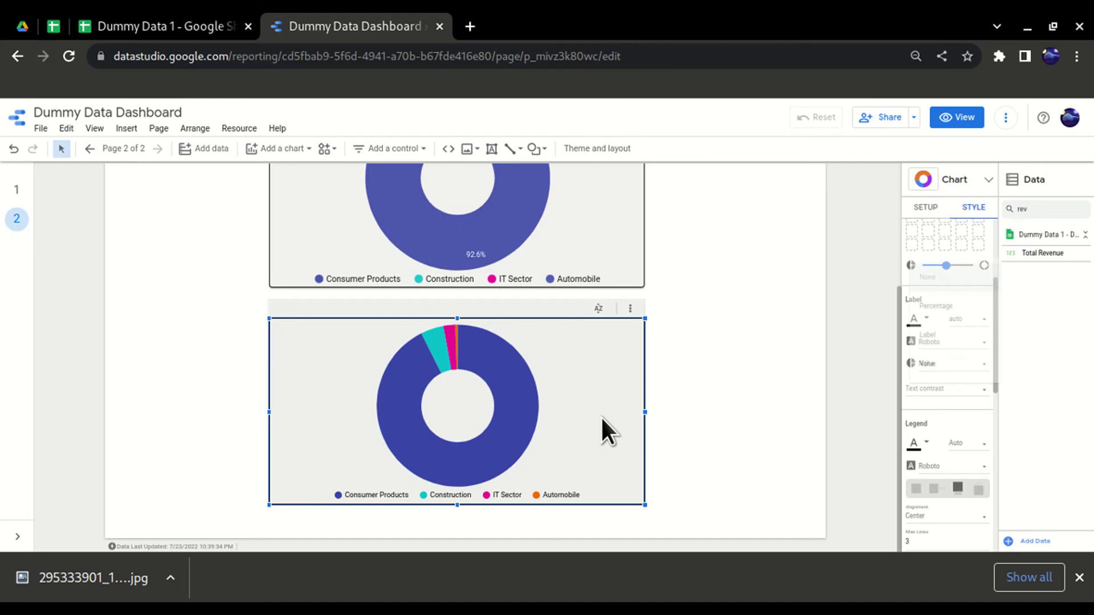
{"action": "left_click", "coordinate": [951, 359]}
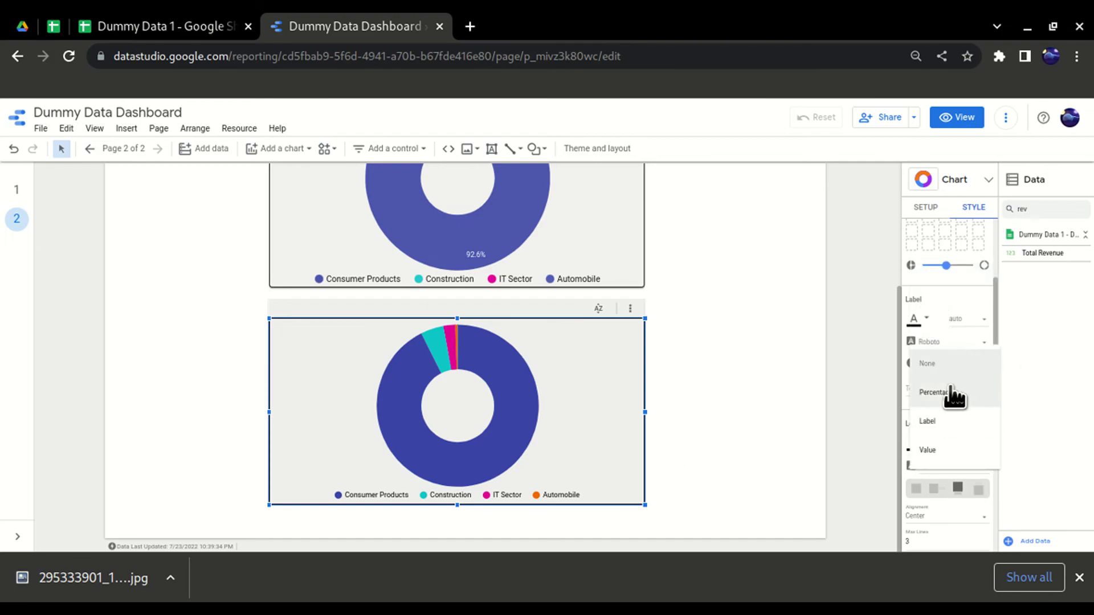
{"action": "left_click", "coordinate": [943, 424]}
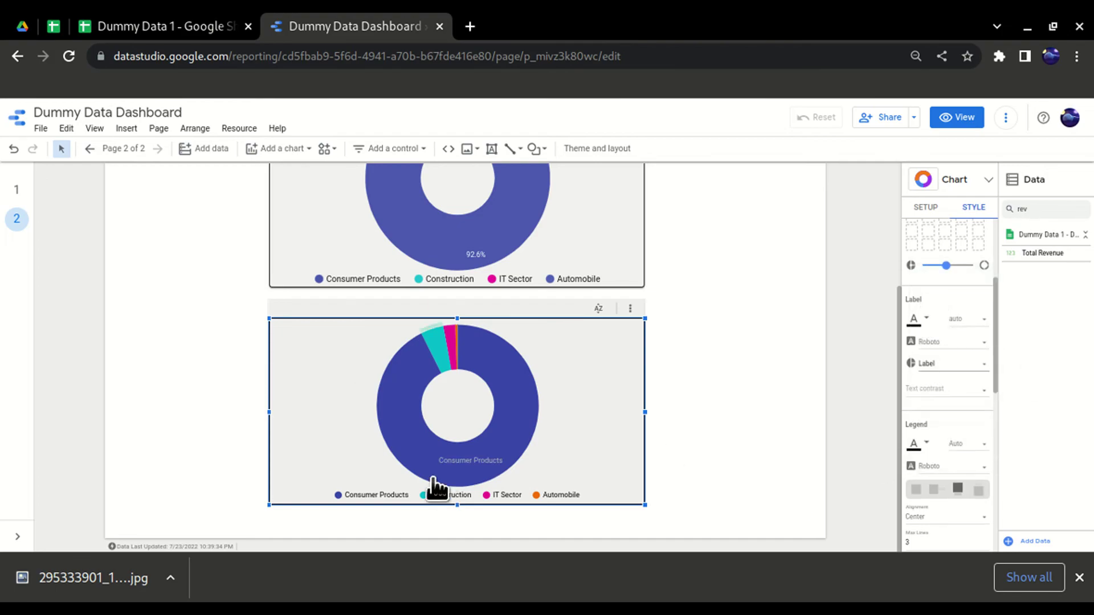
{"action": "left_click", "coordinate": [961, 367]}
{"action": "left_click", "coordinate": [956, 391]}
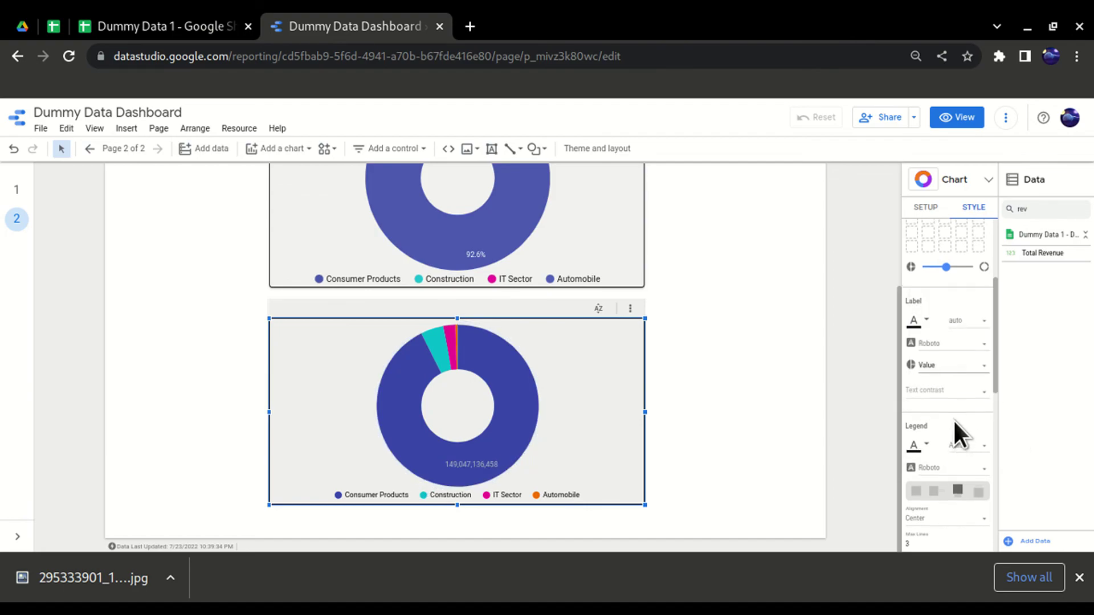
{"action": "scroll", "coordinate": [953, 419], "scroll_direction": "up", "scroll_amount": 2}
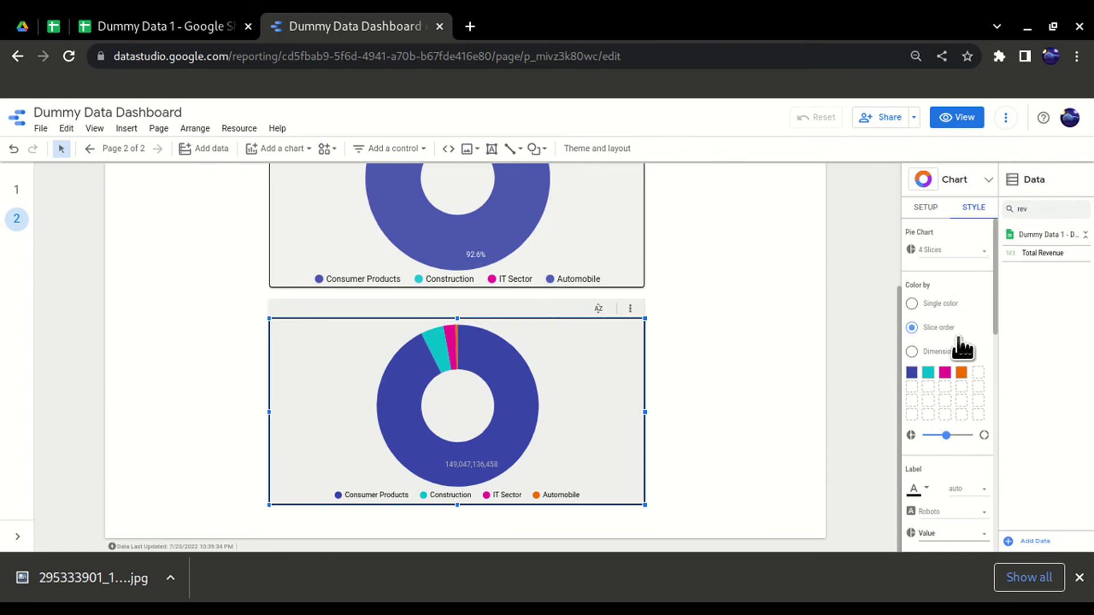
Show the lower donut's SETUP tab with Industry dimension and Total Revenue metric
{"action": "left_click", "coordinate": [926, 208]}
{"action": "scroll", "coordinate": [691, 387], "scroll_direction": "up", "scroll_amount": 2}
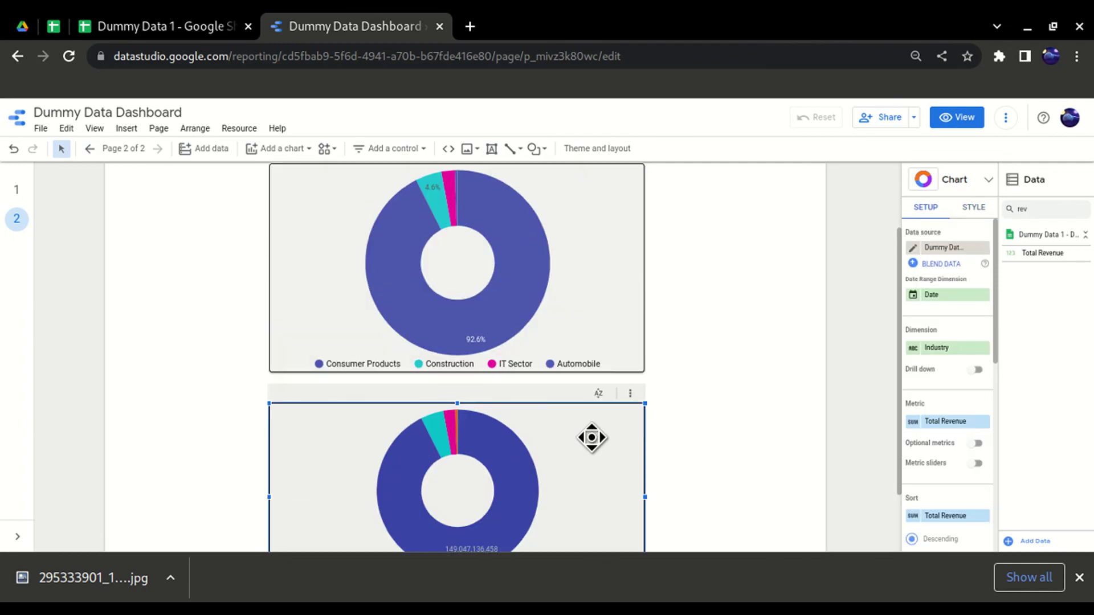
{"action": "scroll", "coordinate": [589, 437], "scroll_direction": "down", "scroll_amount": 1}
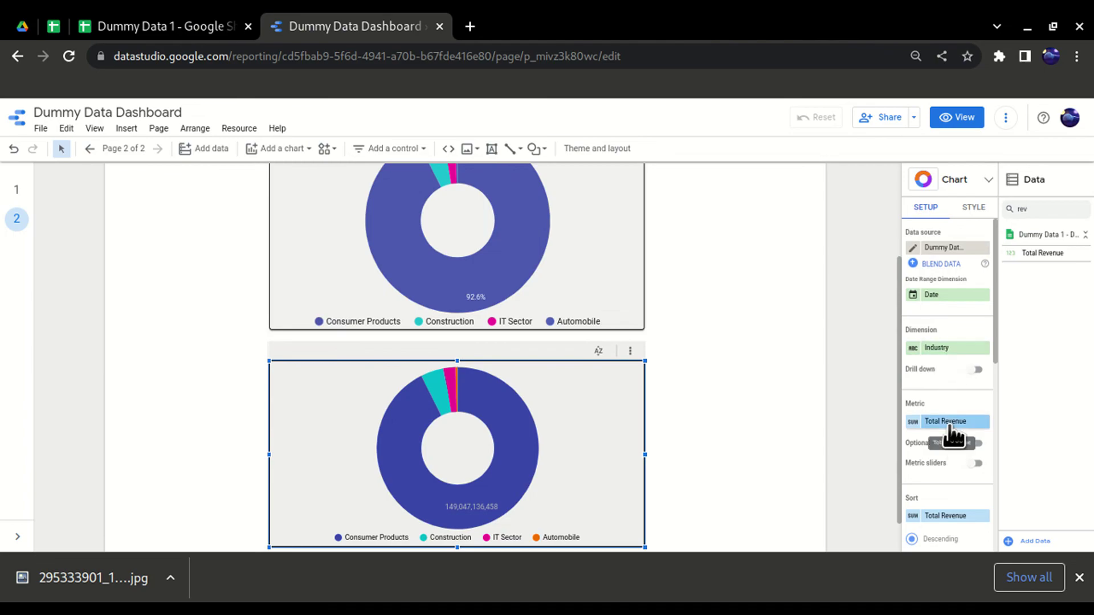
{"action": "scroll", "coordinate": [668, 398], "scroll_direction": "down", "scroll_amount": 2}
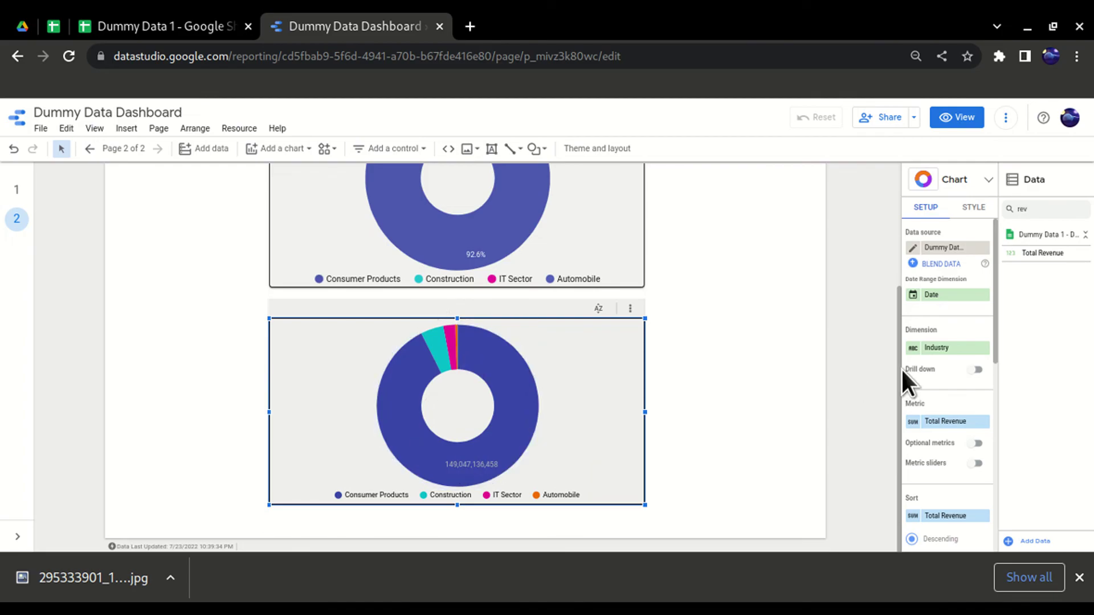
{"action": "scroll", "coordinate": [821, 416], "scroll_direction": "up", "scroll_amount": 3}
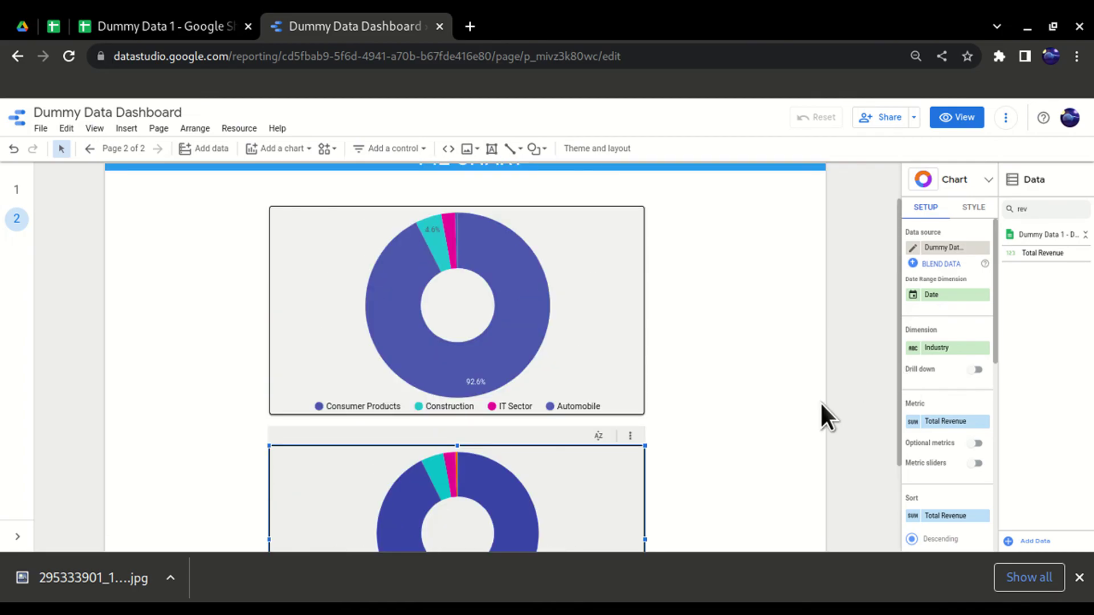